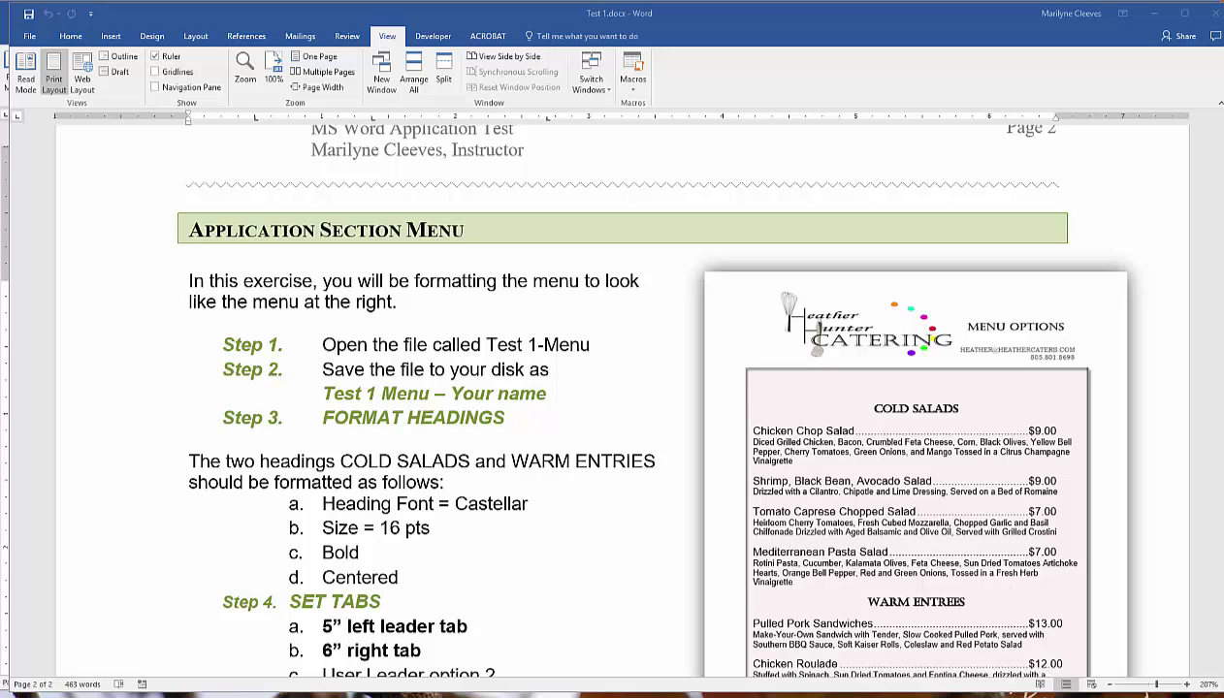
Bring the Test 1 - Menu window forward and show it in One Page view.
double_click(763, 14)
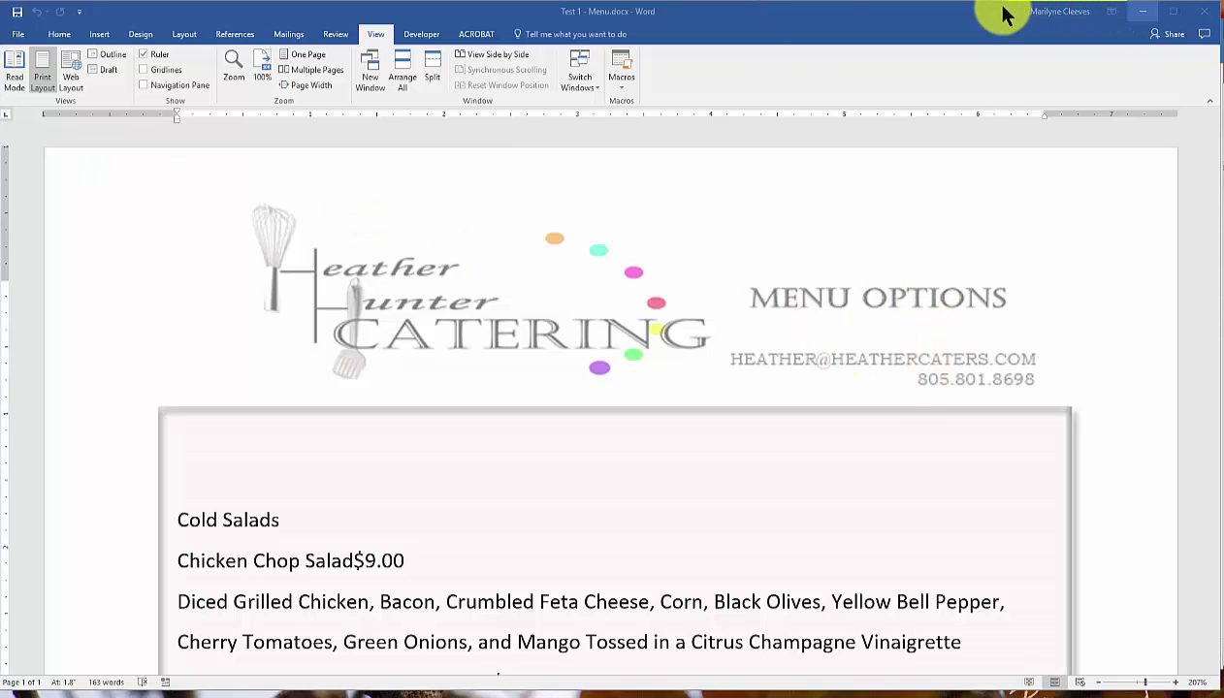
left_click(826, 19)
left_click_drag(826, 19, 823, 21)
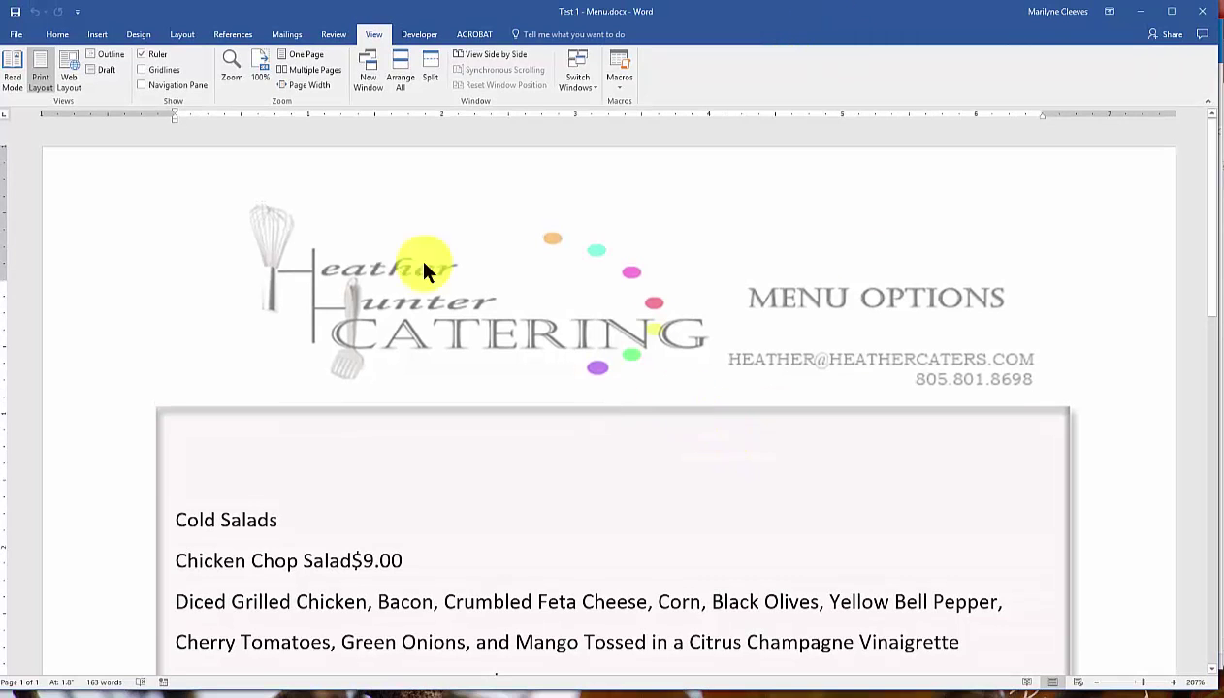
left_click(288, 55)
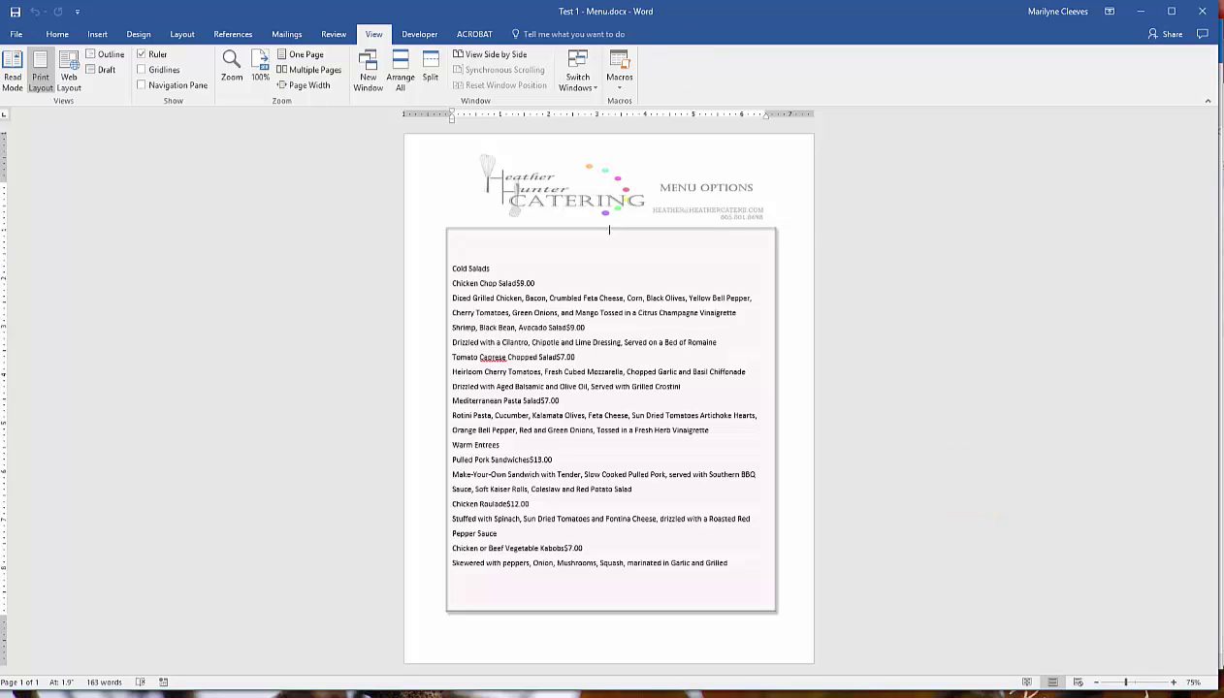
Start Save As and browse to the CIS 210 Fall 2016 > Tests folder.
left_click(20, 37)
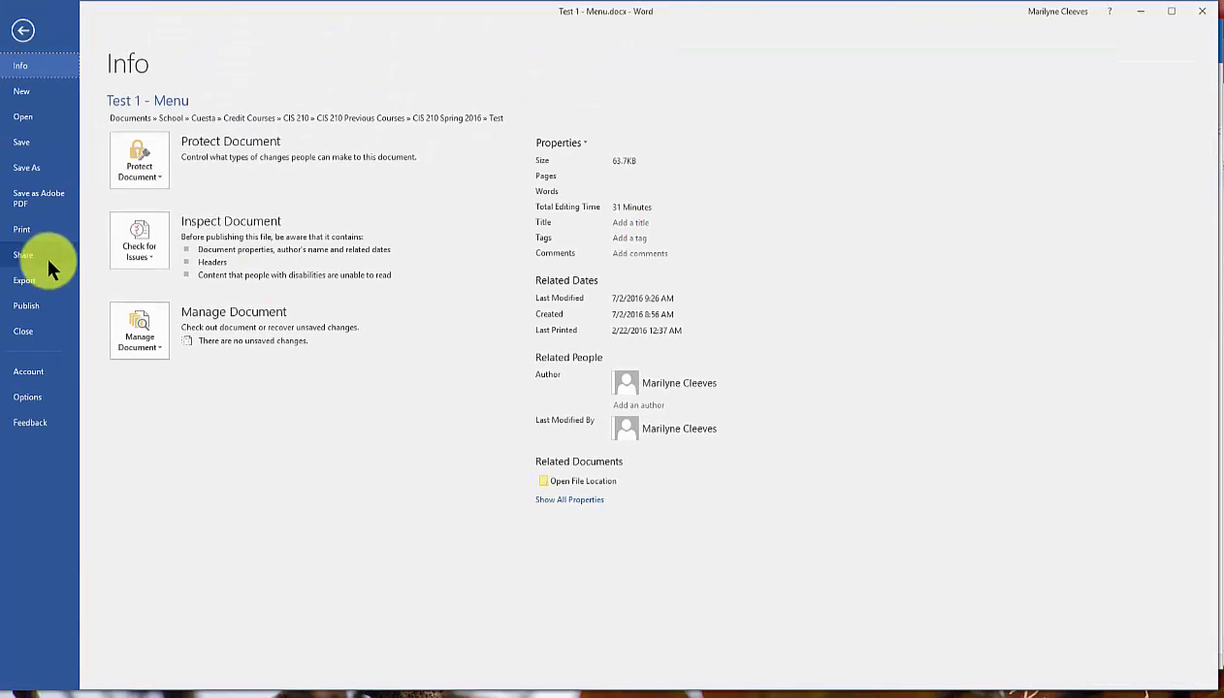
left_click(32, 168)
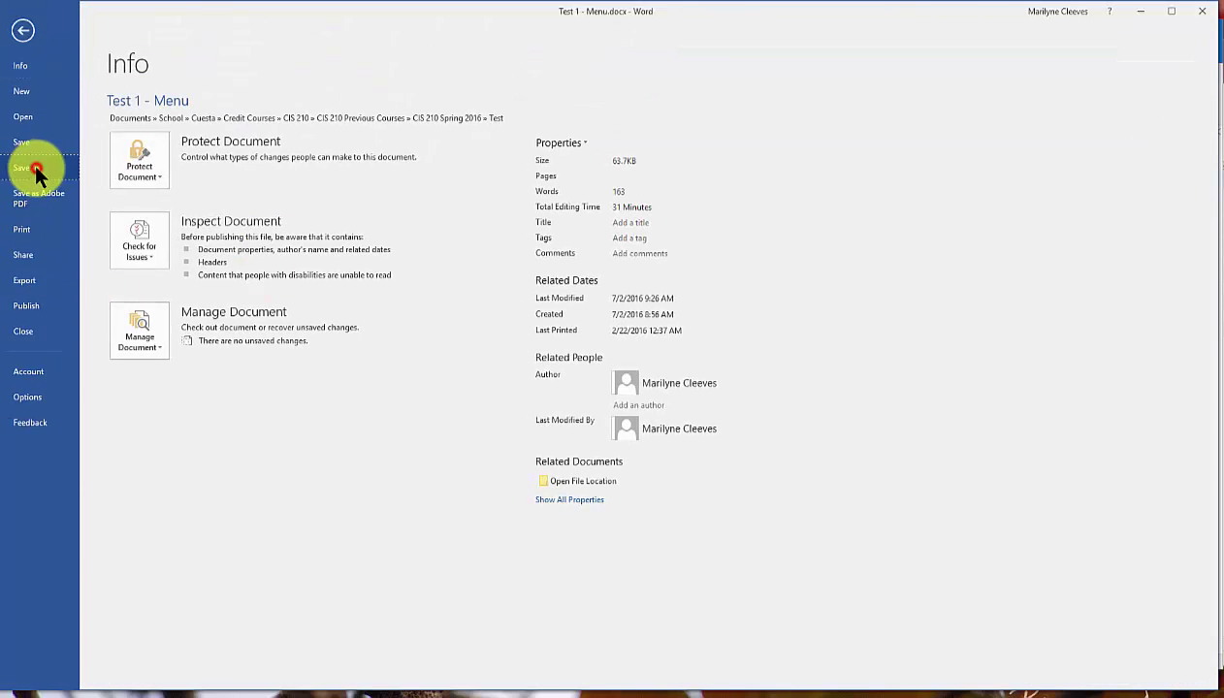
left_click(194, 230)
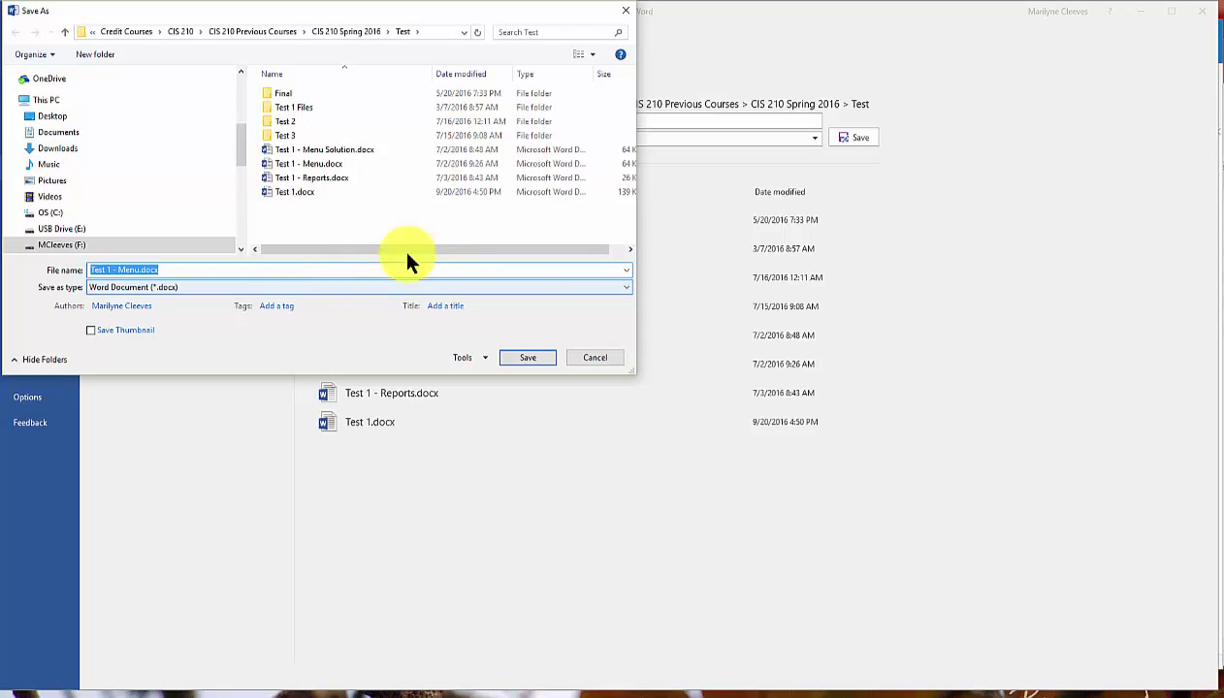
left_click(336, 32)
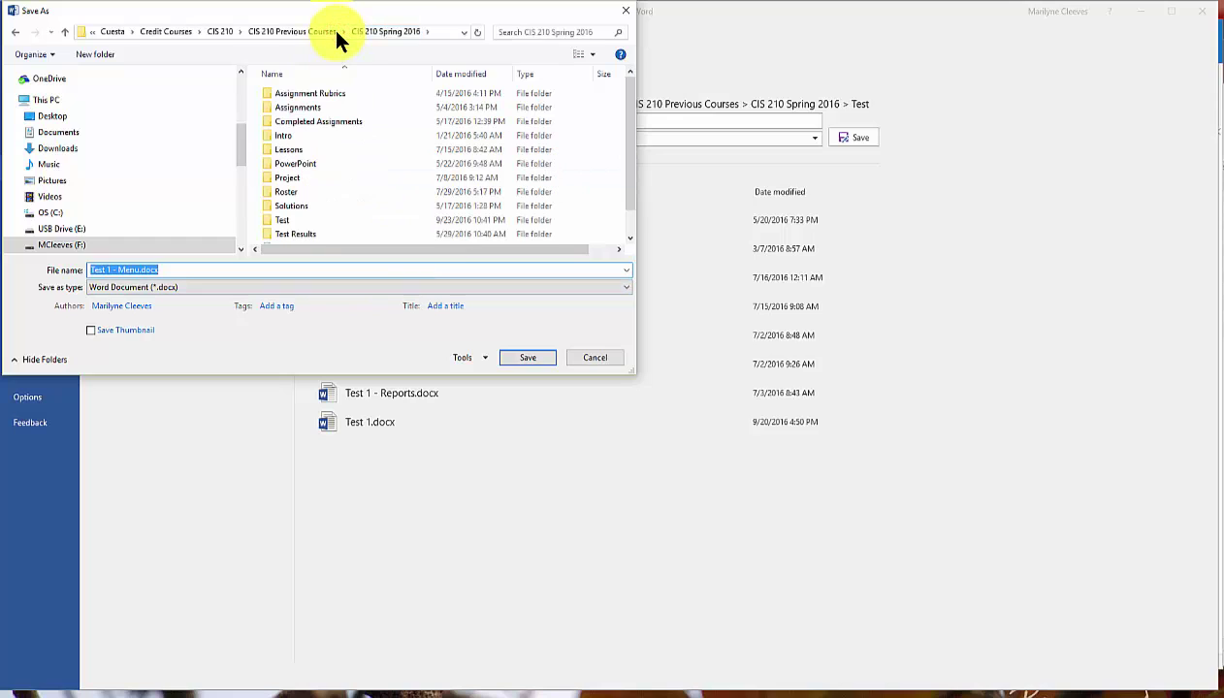
double_click(320, 106)
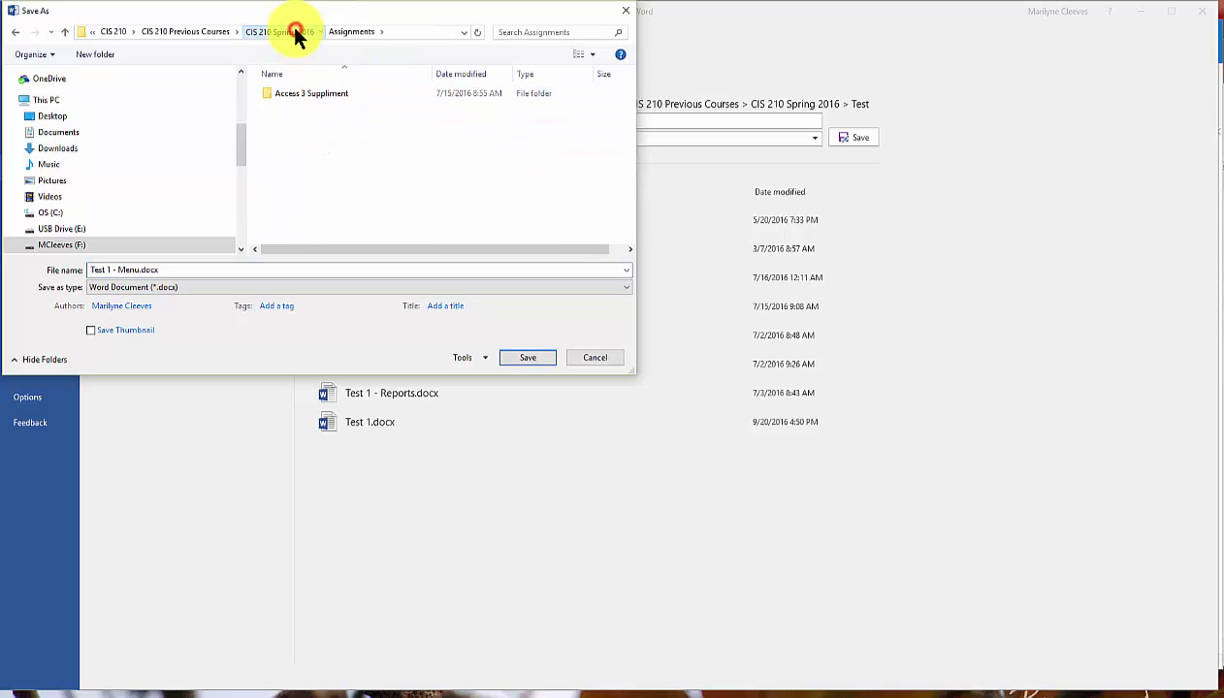
left_click(296, 31)
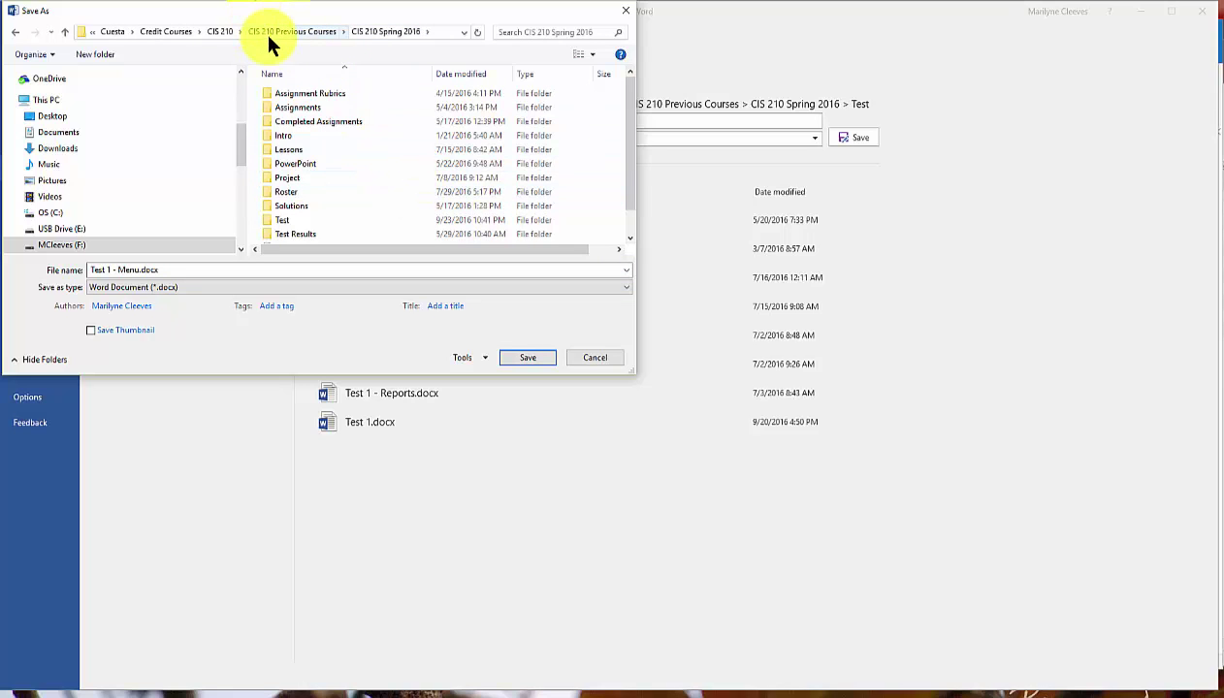
left_click(223, 32)
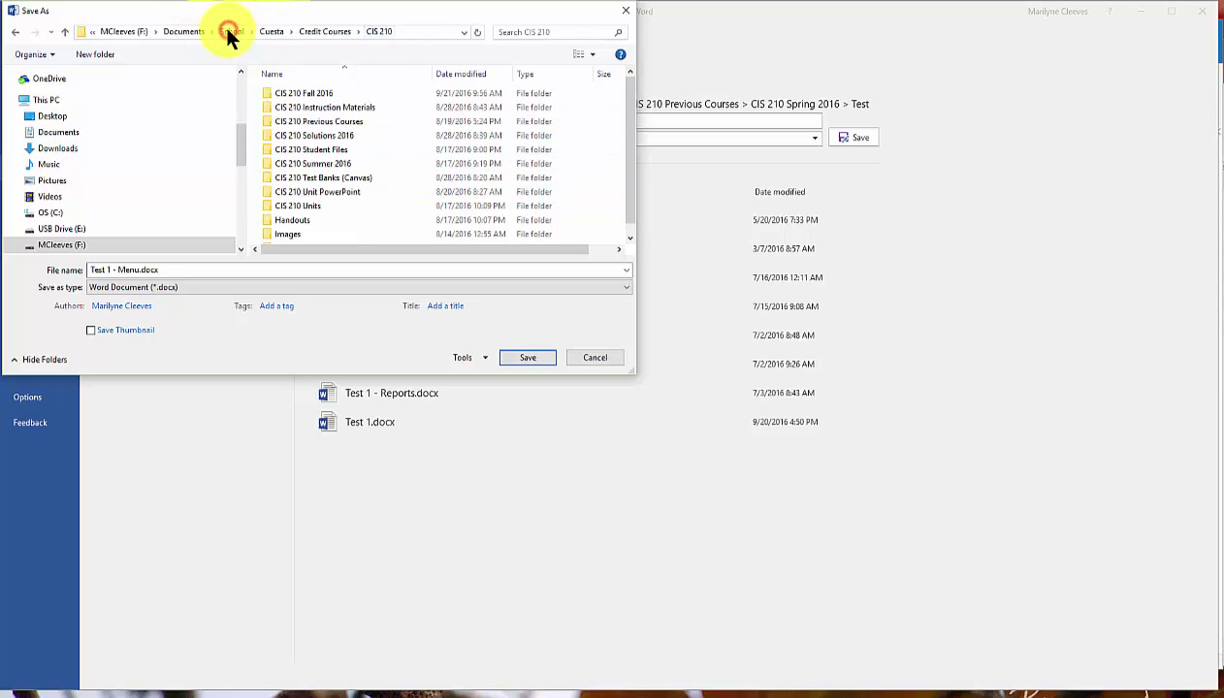
double_click(335, 94)
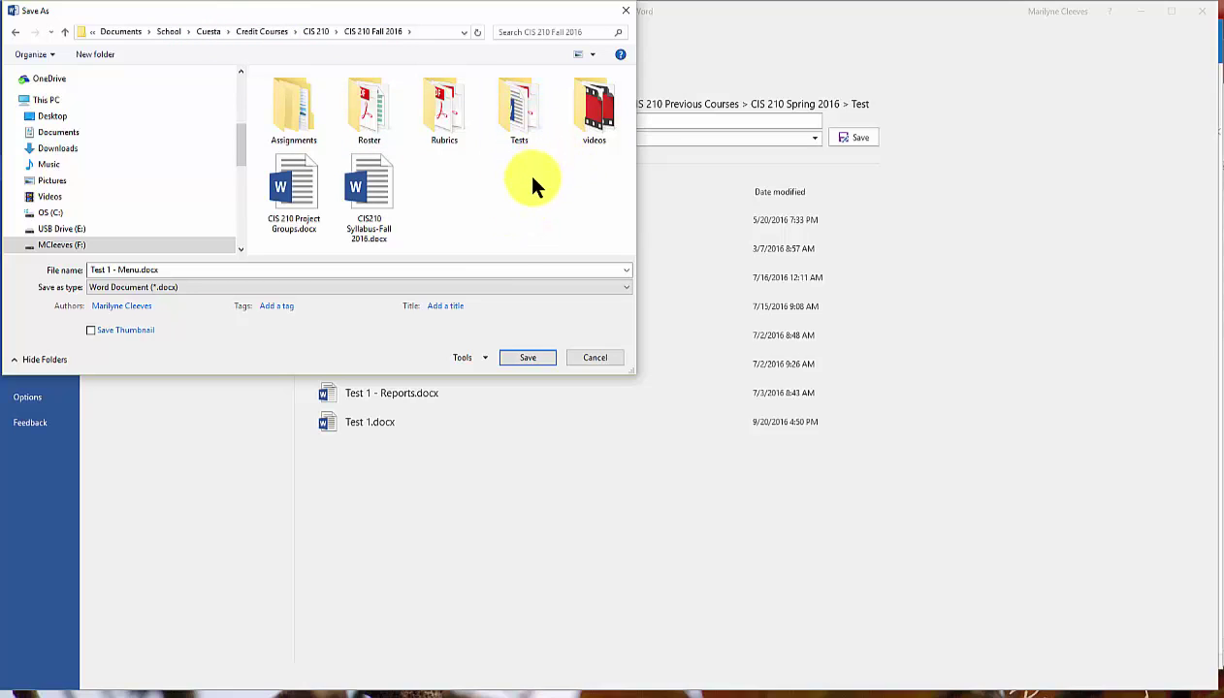
double_click(524, 112)
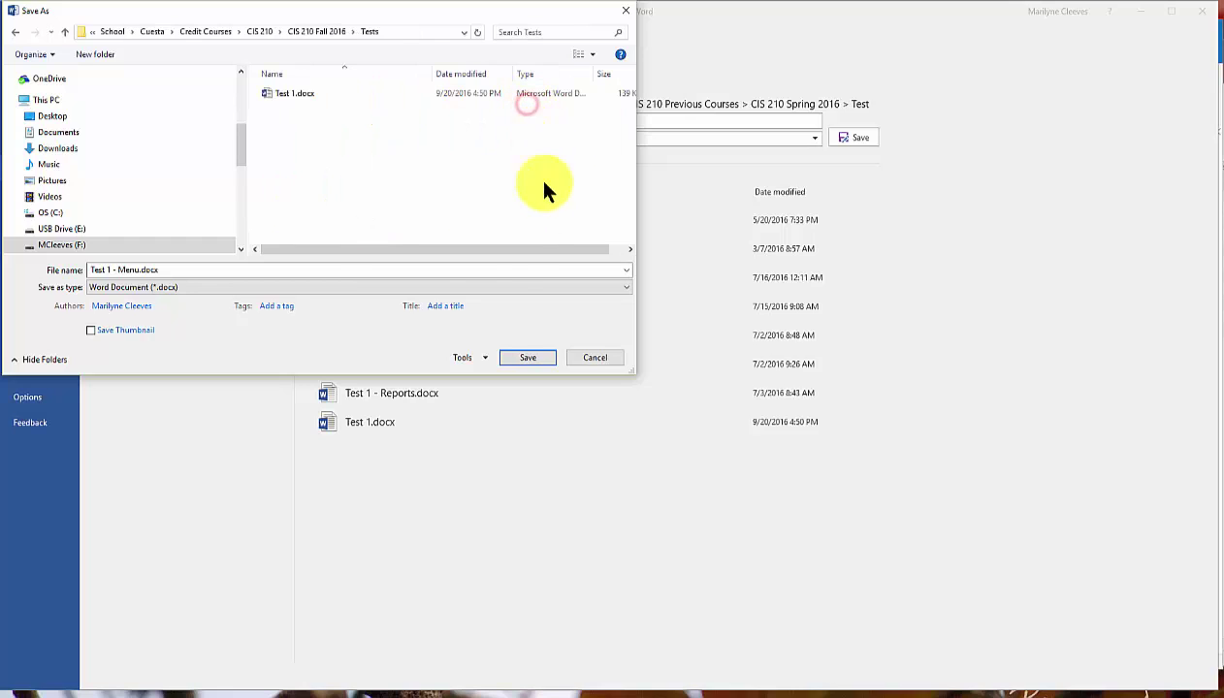
Name the file 'Test 1 Menu - ' plus the student's name and save it.
left_click(191, 268)
left_click(184, 269)
left_click_drag(156, 269, 120, 268)
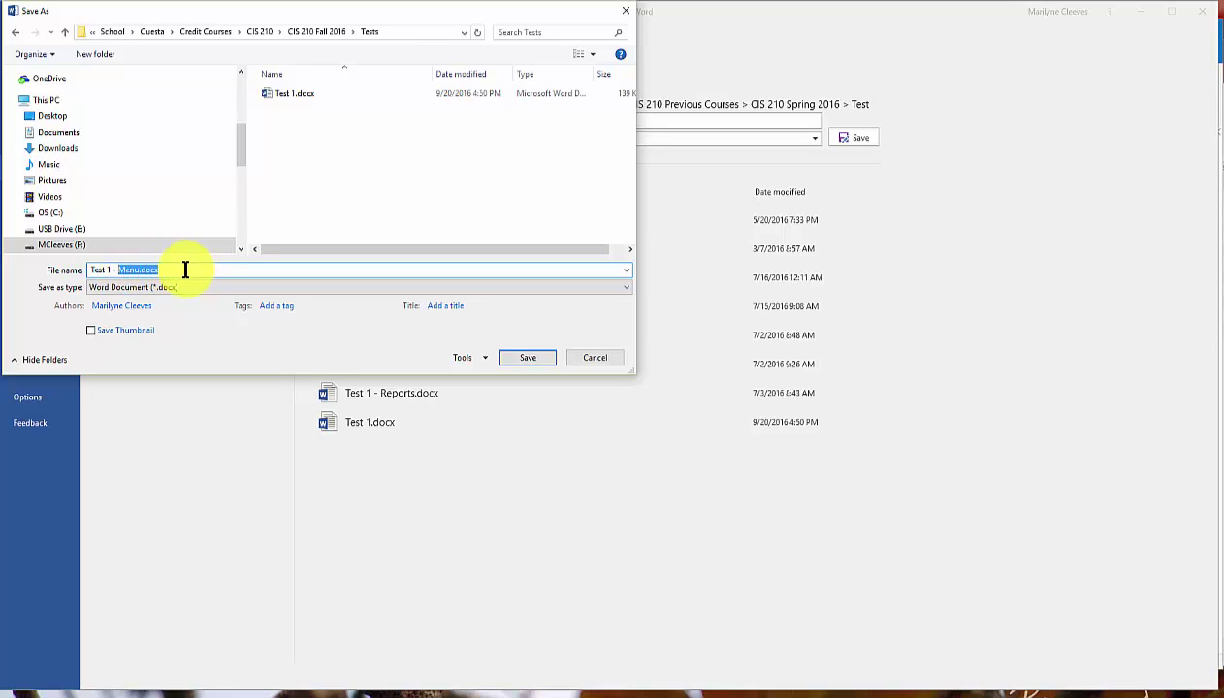
left_click_drag(185, 269, 112, 269)
type("Mue")
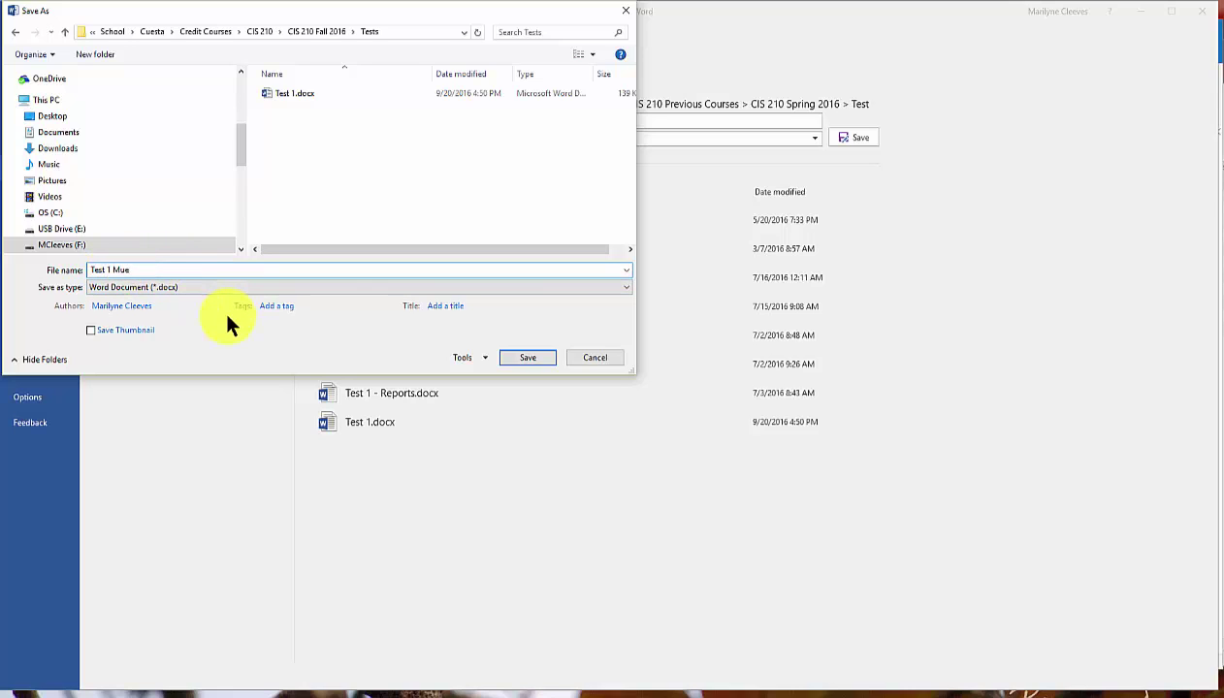
key("BackSpace")
key("BackSpace")
key("Return")
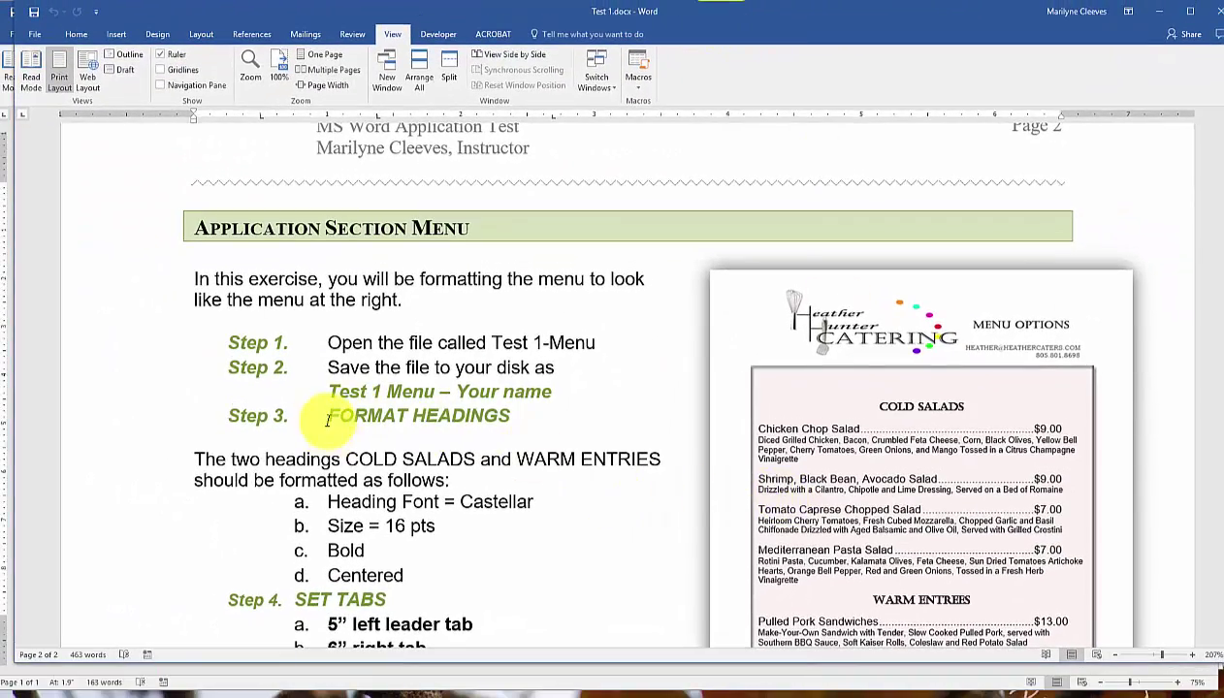
Review the Format Headings, Set Tabs and Format Entrée Font steps in the instructions.
left_click_drag(327, 417, 514, 417)
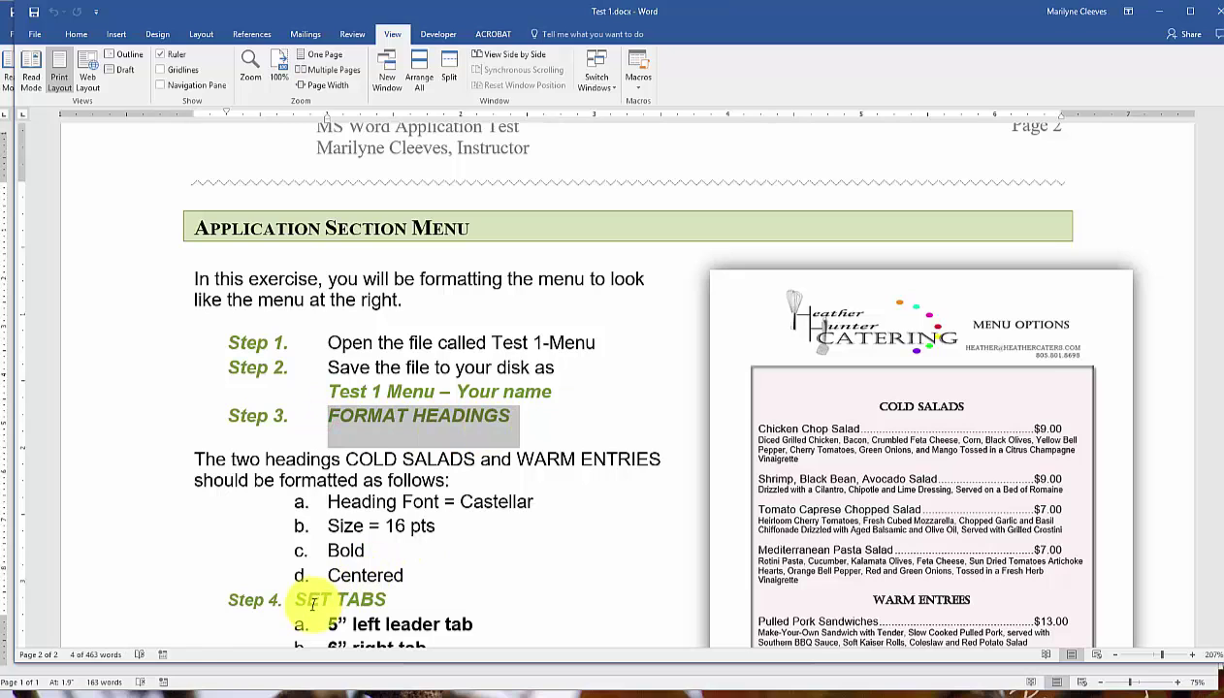
left_click_drag(293, 602, 388, 601)
scroll(573, 504, "down", 5)
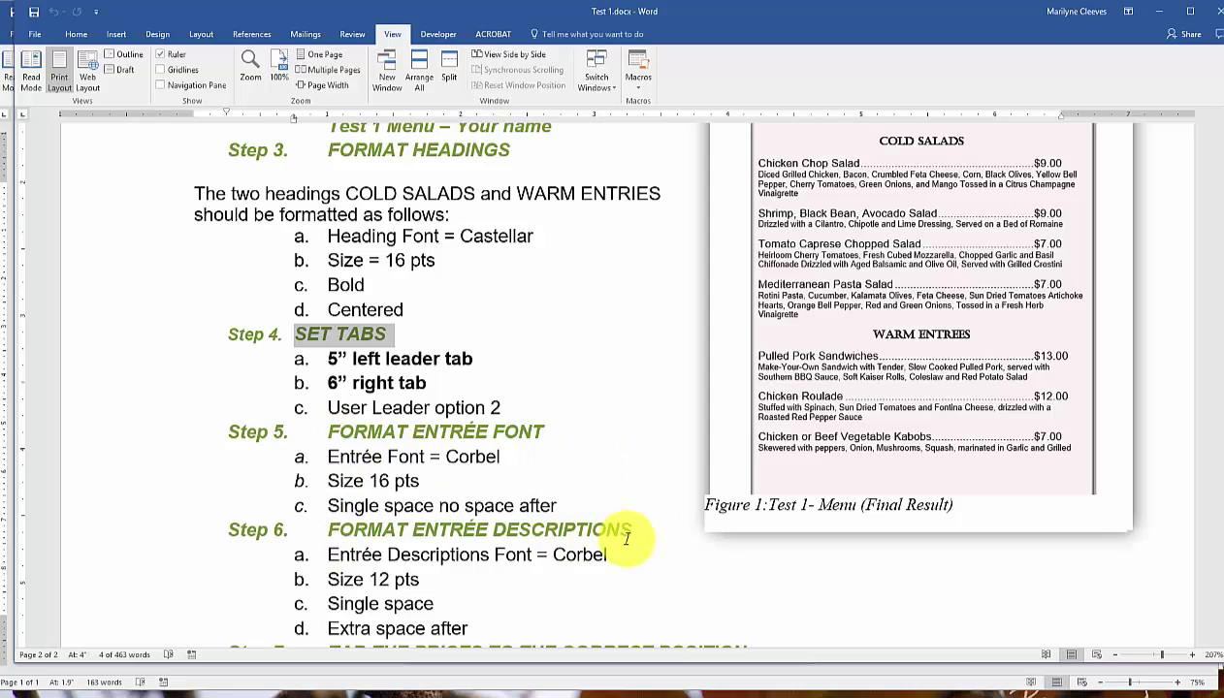
scroll(603, 537, "down", 5)
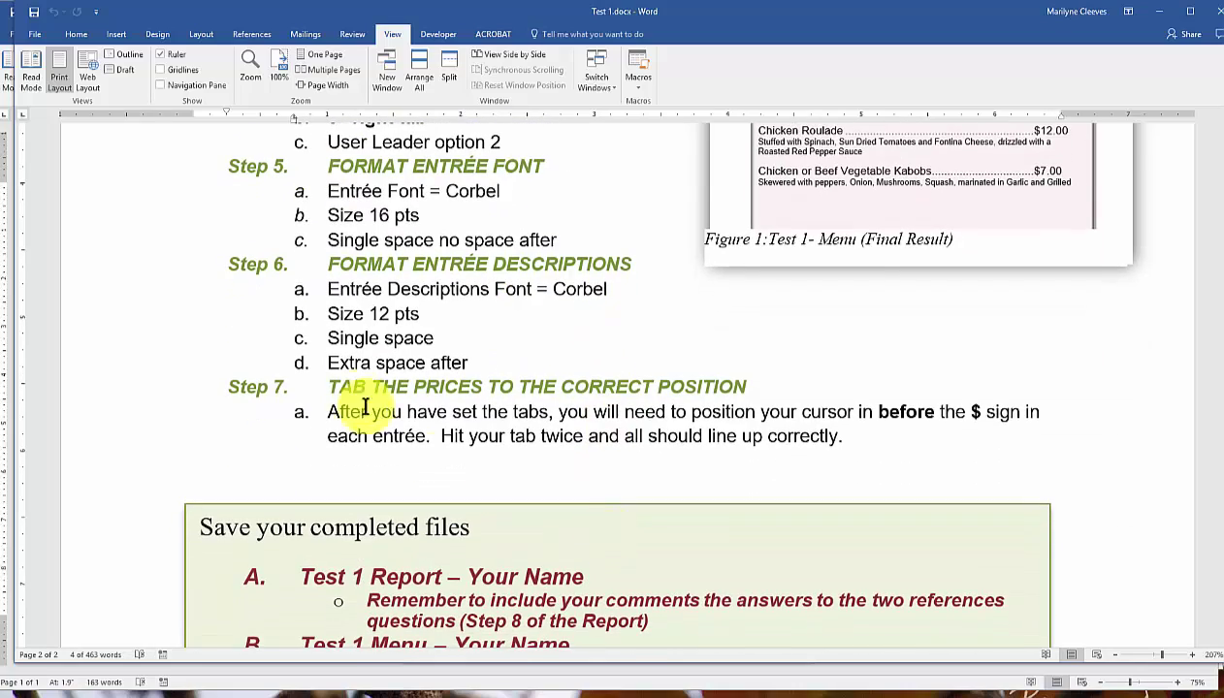
scroll(361, 398, "up", 7)
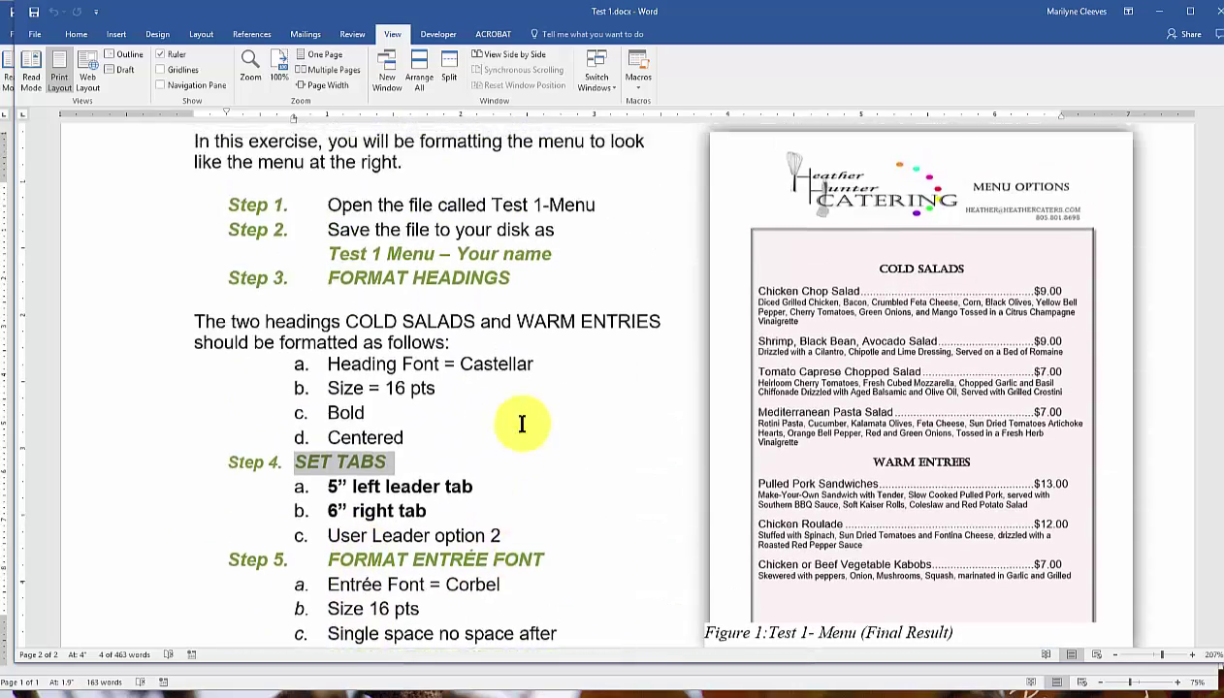
left_click(349, 283)
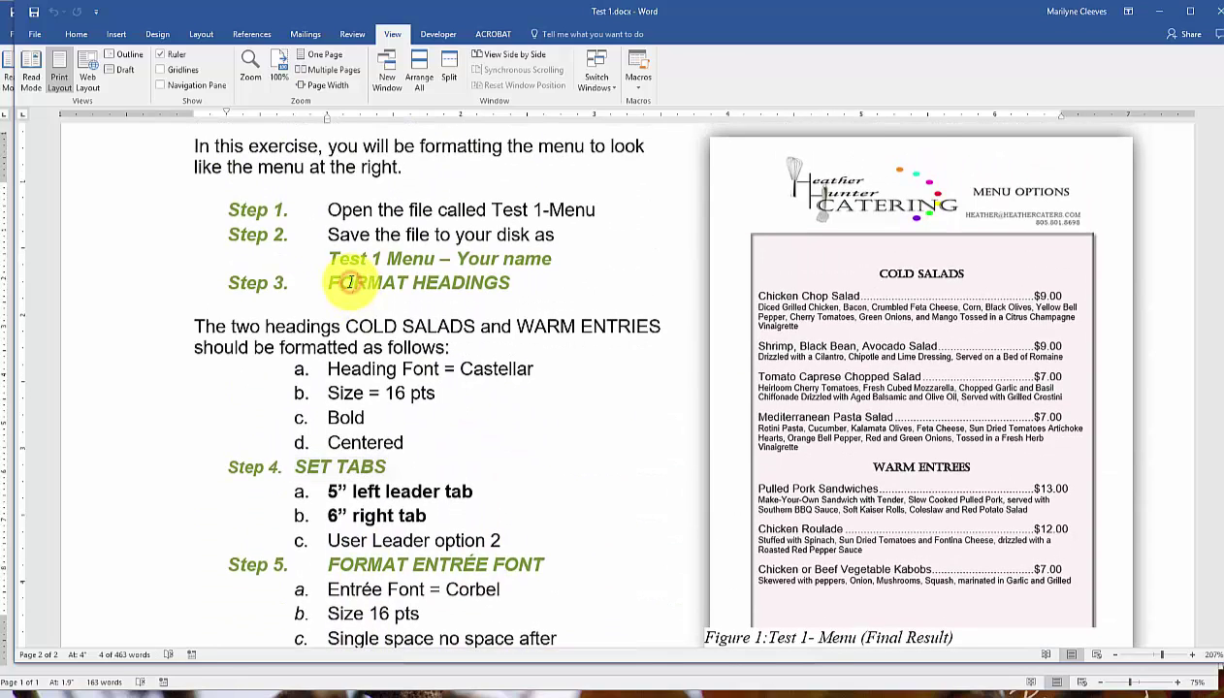
left_click(345, 466)
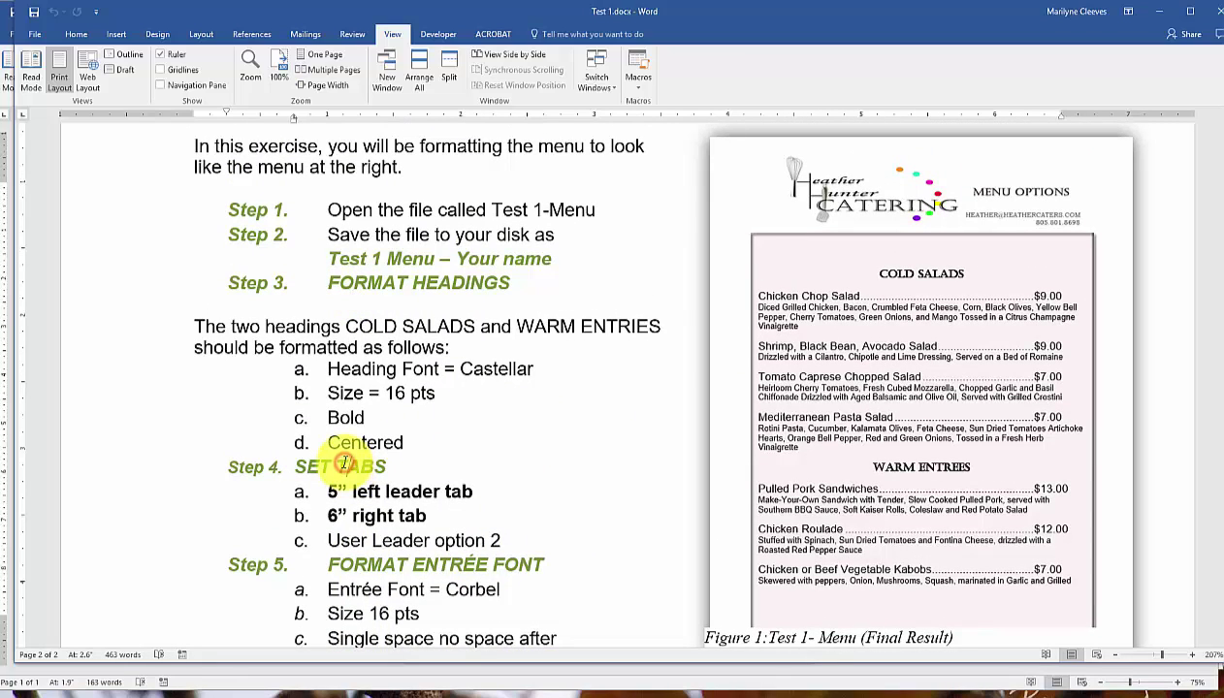
left_click(468, 557)
Review the entrée description and price-tabbing steps, then move the instructions window aside.
scroll(601, 532, "down", 2)
scroll(601, 528, "down", 4)
left_click(405, 399)
left_click(468, 520)
scroll(839, 524, "down", 2)
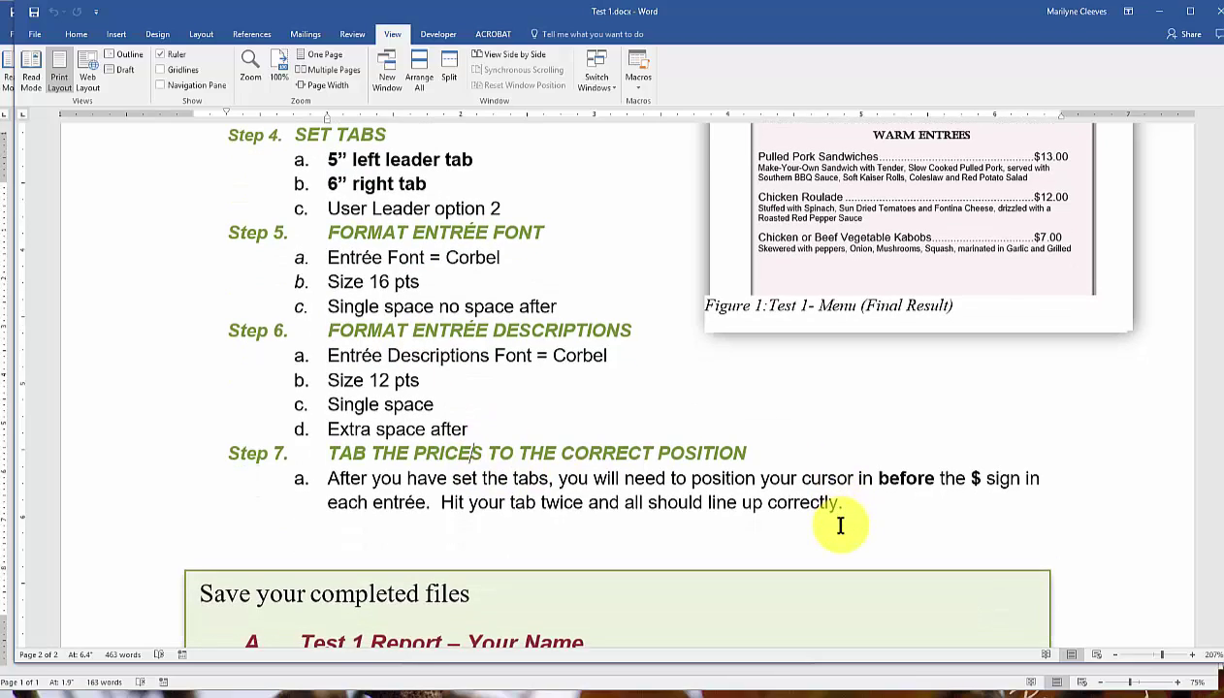
scroll(838, 519, "up", 7)
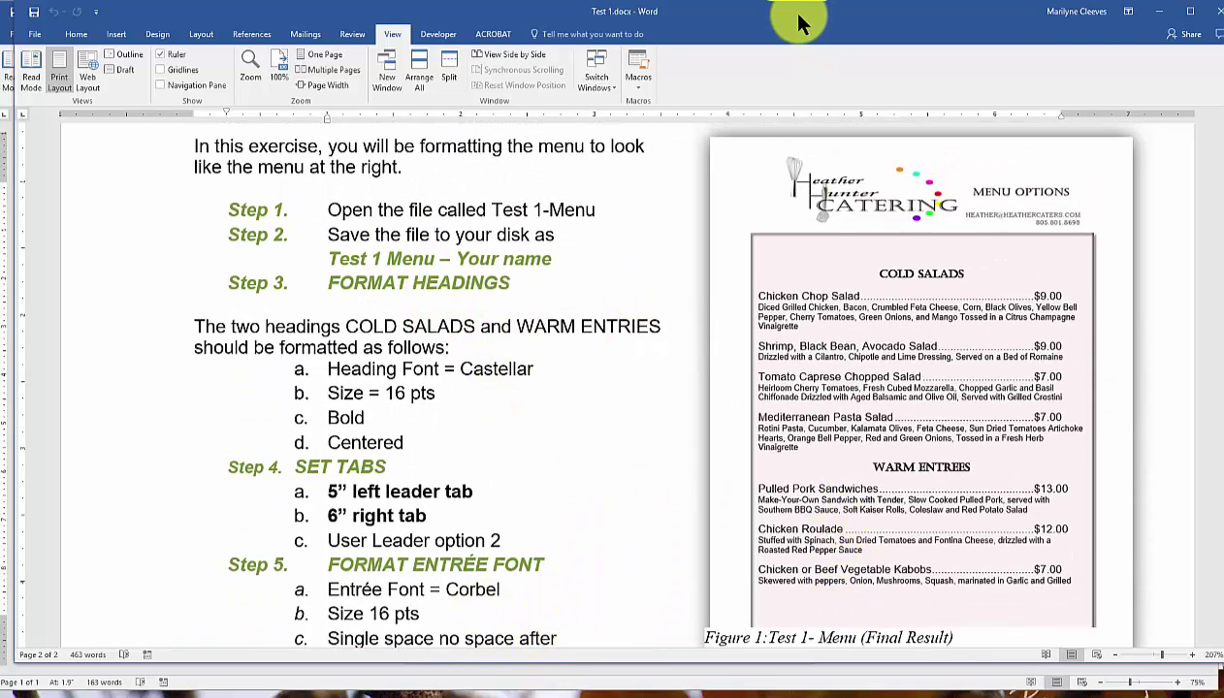
left_click_drag(798, 21, 426, 64)
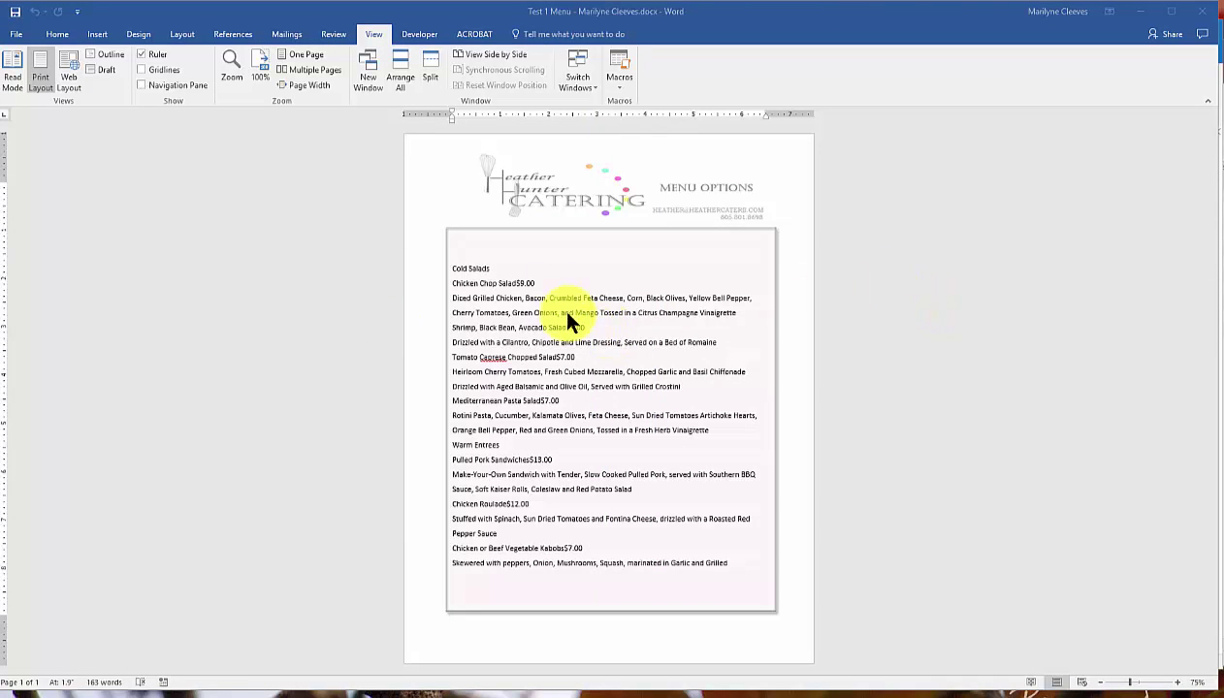
Make COLD SALADS an enlarged, bold, centred Castellar heading and copy that format onto WARM ENTREES.
left_click(484, 265)
left_click(474, 263)
left_click_drag(474, 263, 451, 265)
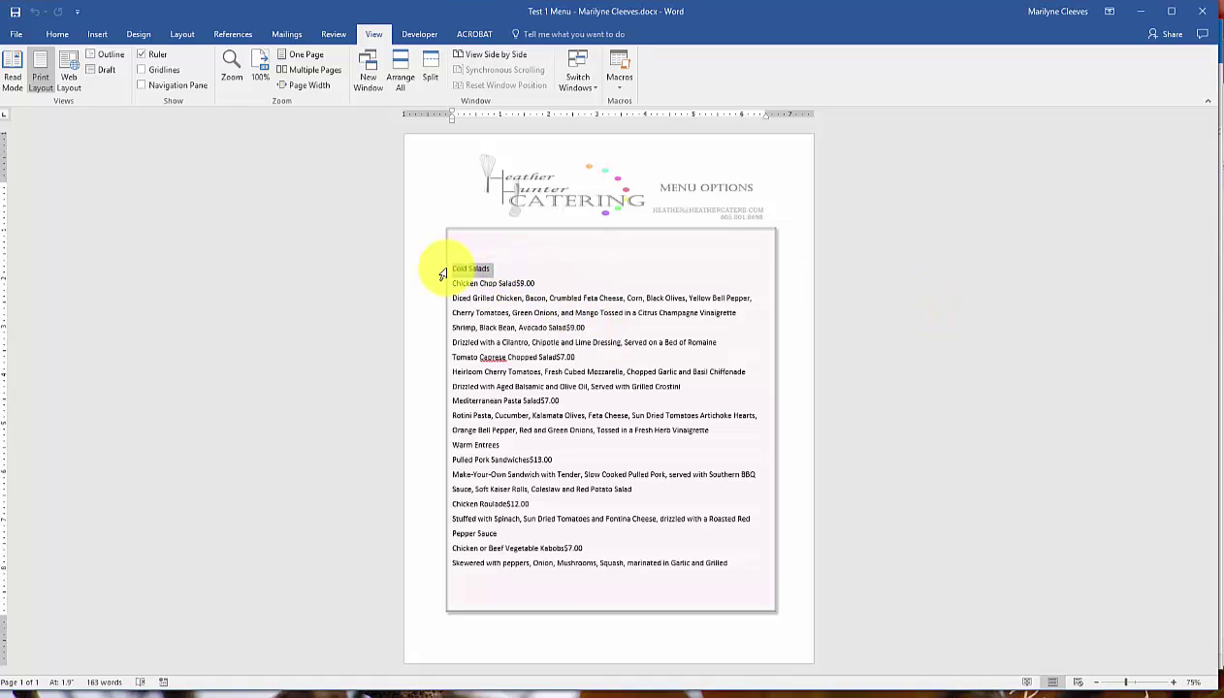
left_click(502, 445, "ctrl")
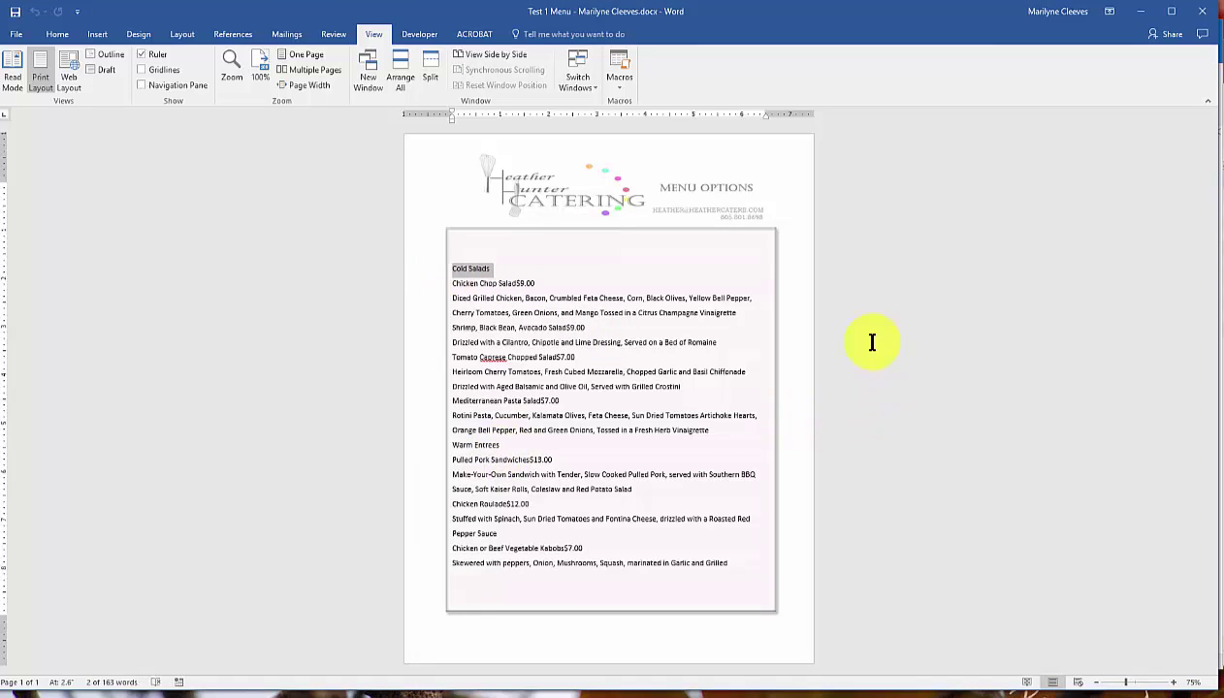
left_click(58, 32)
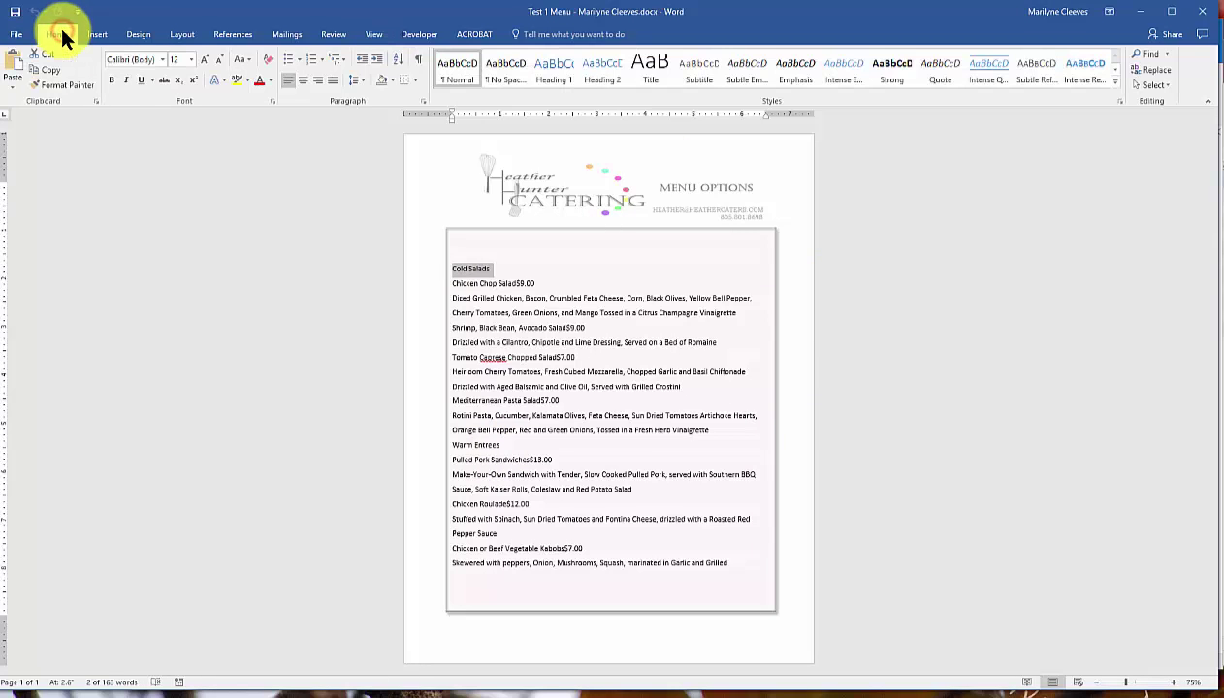
left_click(162, 59)
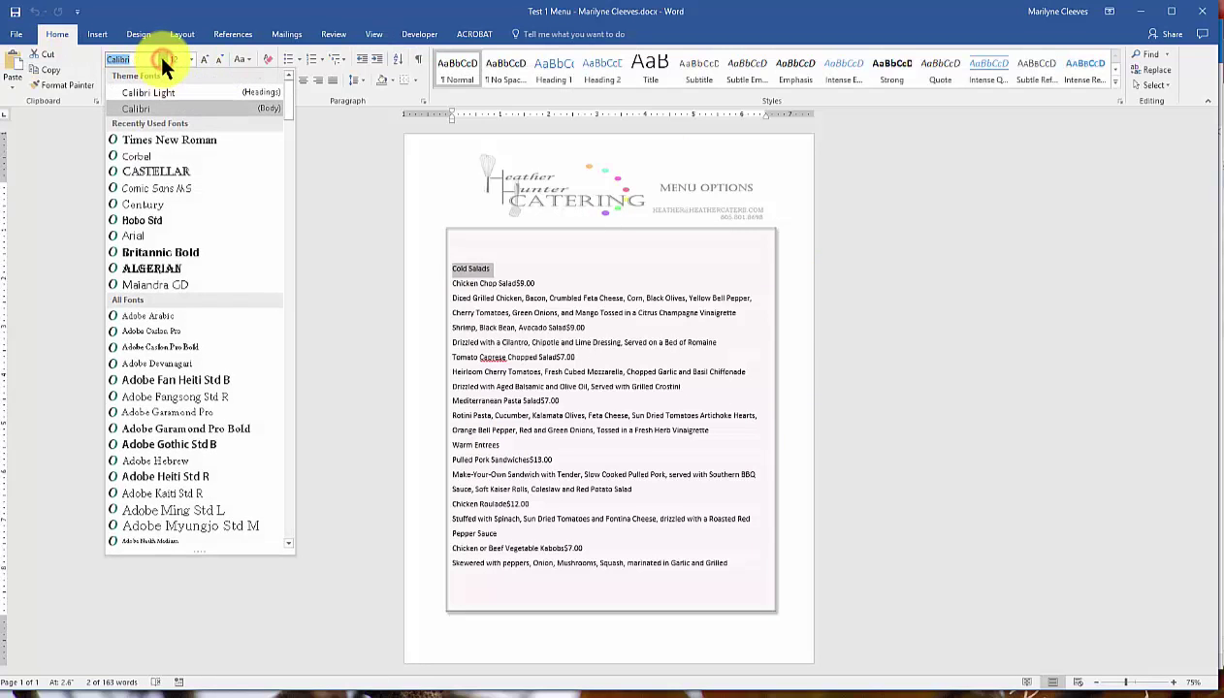
left_click(170, 172)
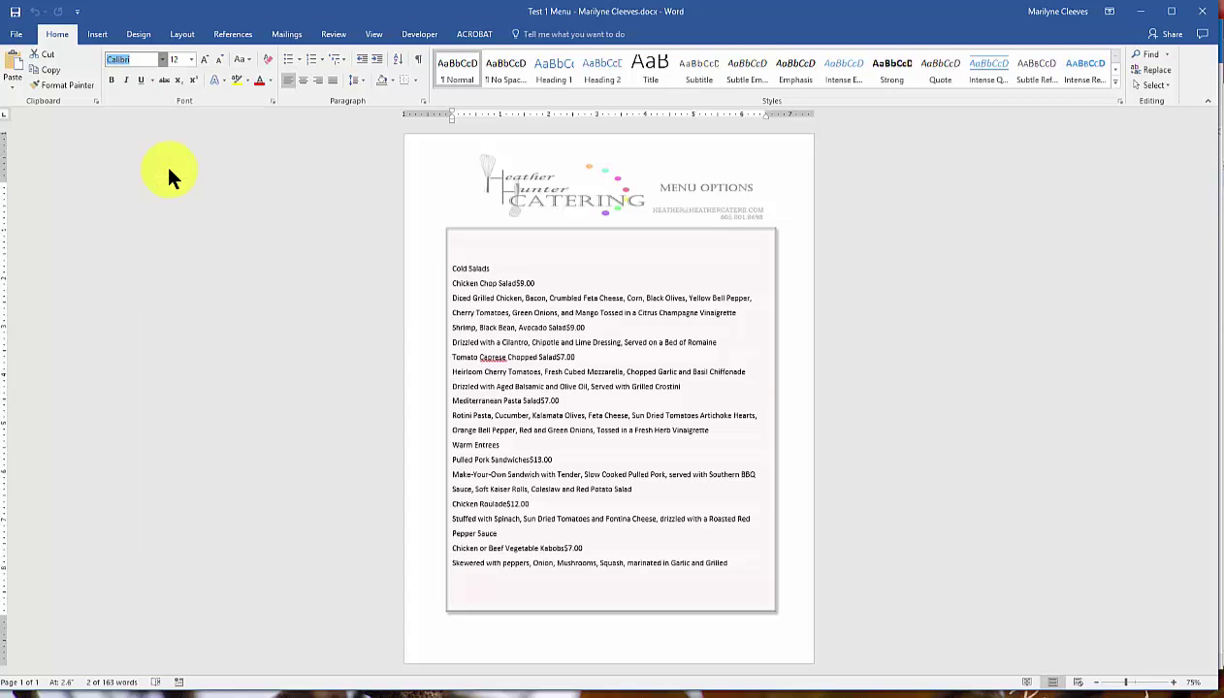
left_click(203, 60)
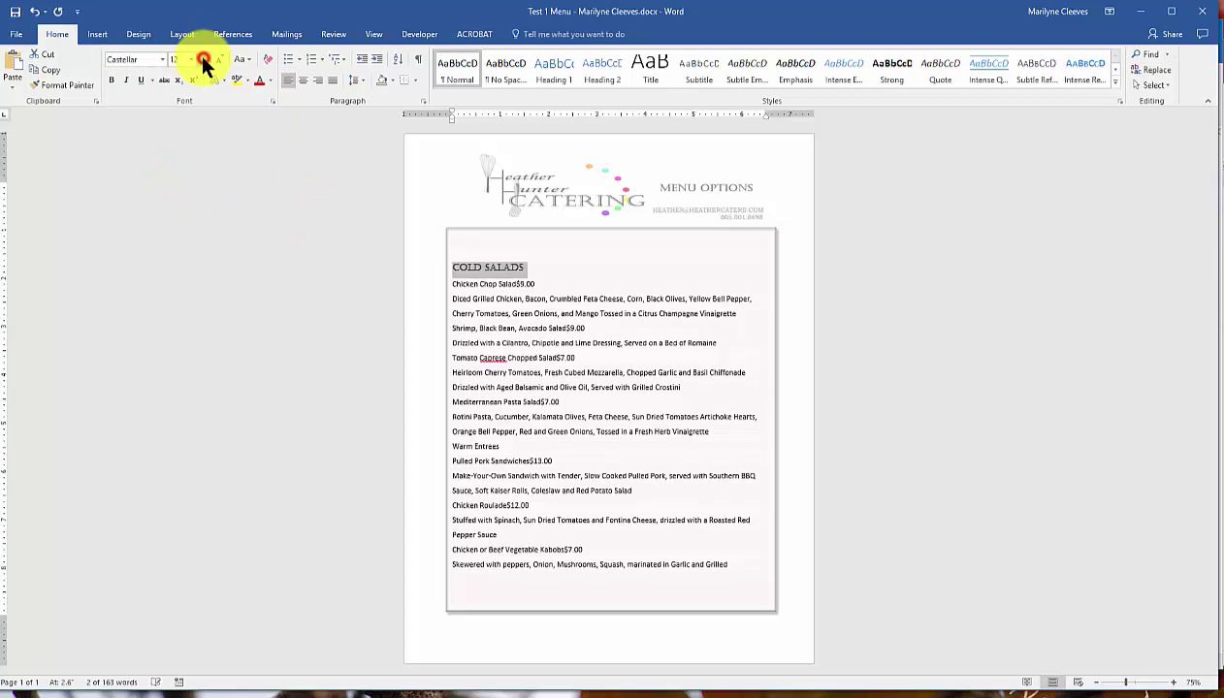
left_click(112, 80)
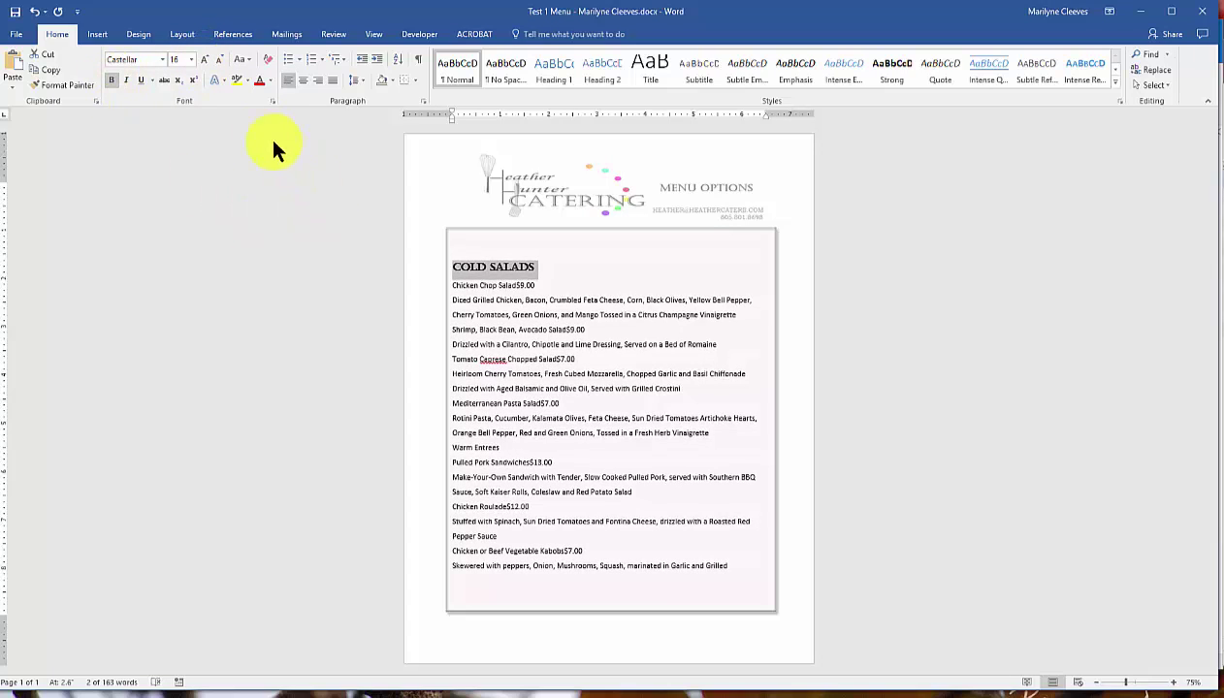
left_click(302, 81)
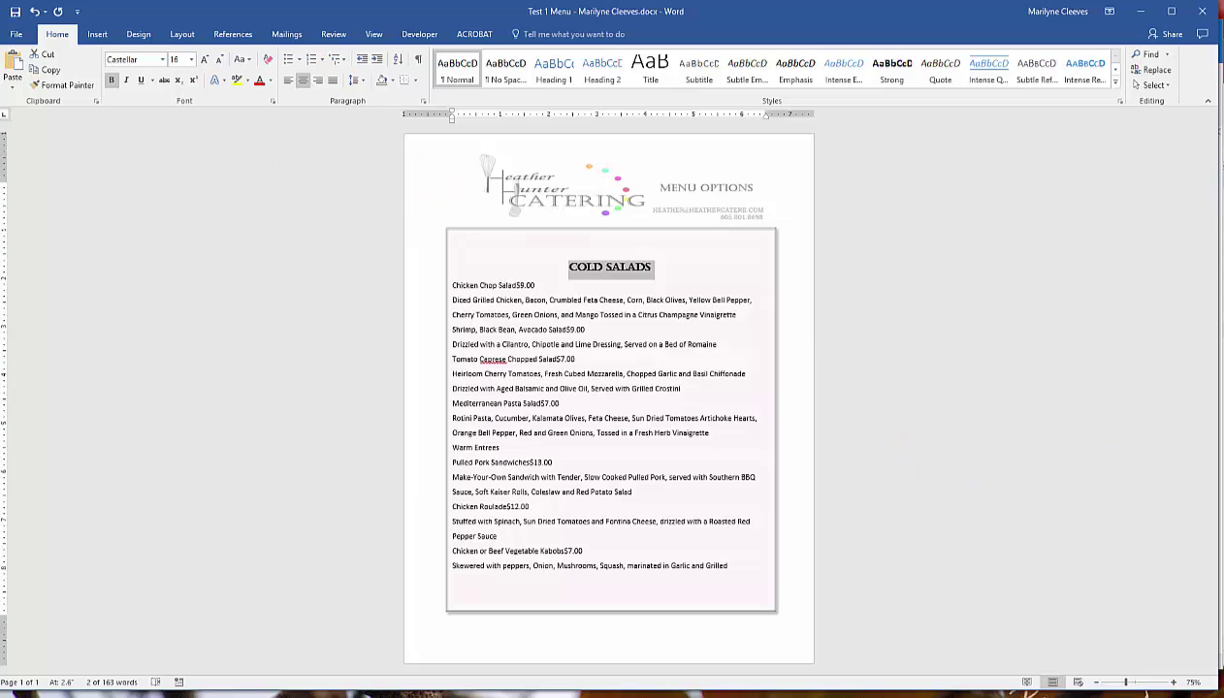
left_click(55, 84)
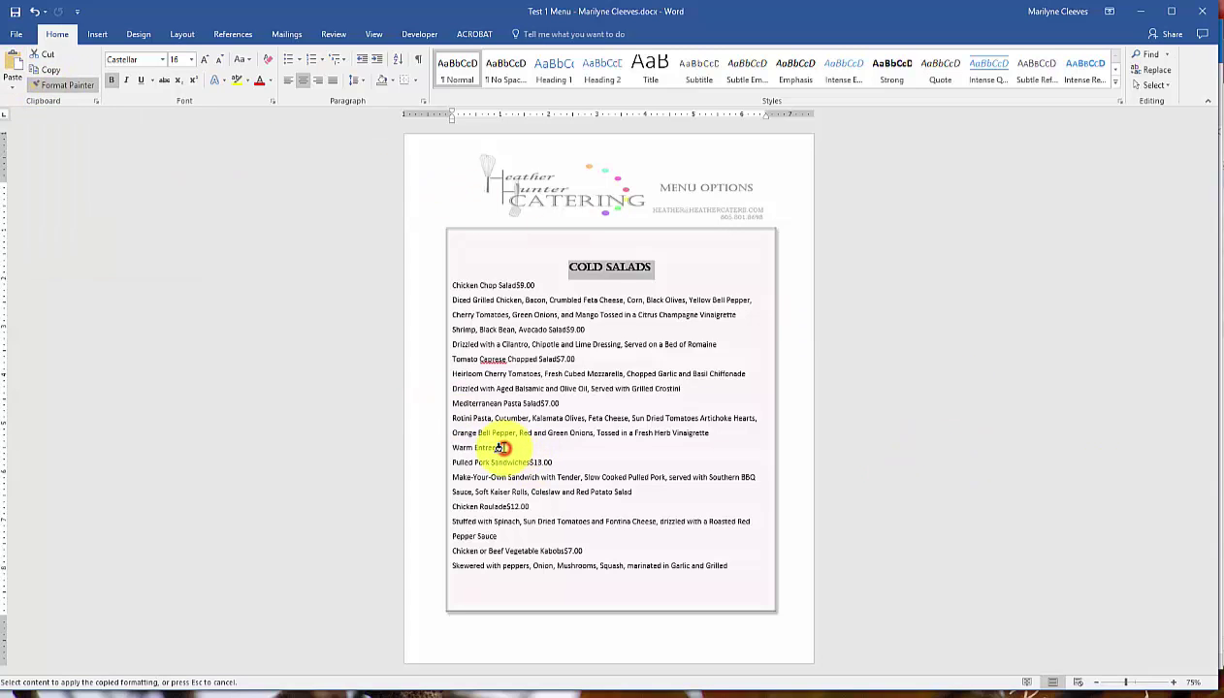
left_click_drag(470, 449, 424, 463)
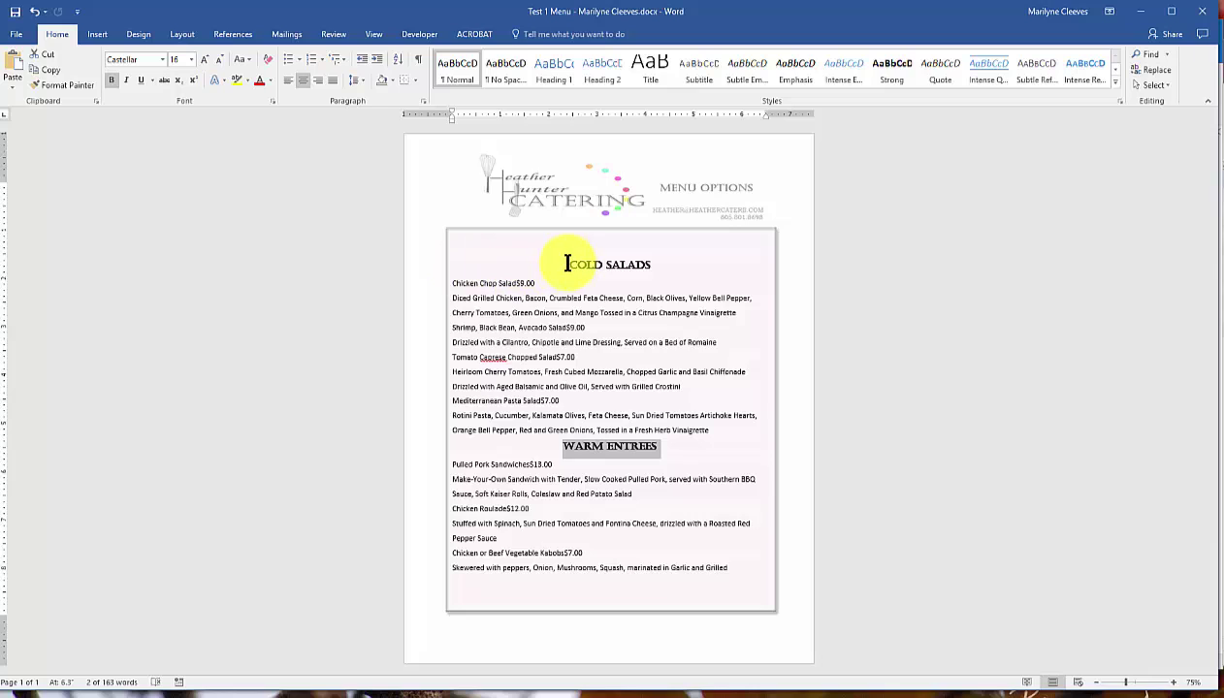
Select all menu text and add a 5" dot-leader tab stop plus a 6" tab stop.
left_click_drag(567, 264, 759, 589)
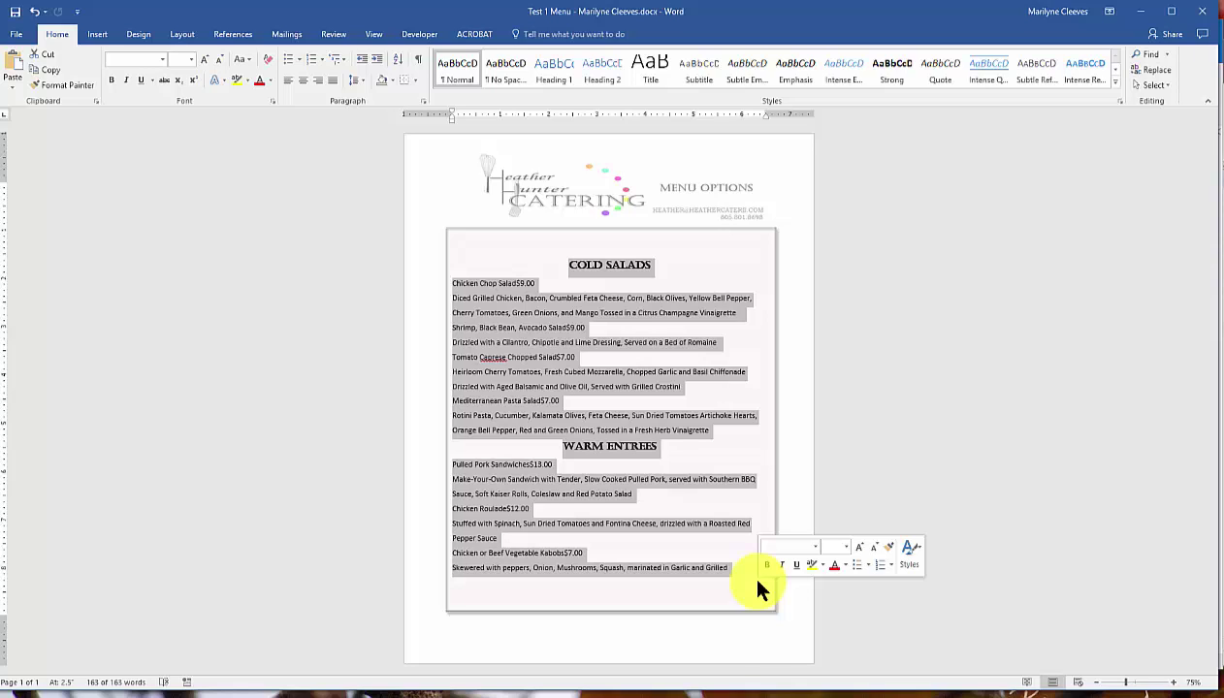
left_click(420, 99)
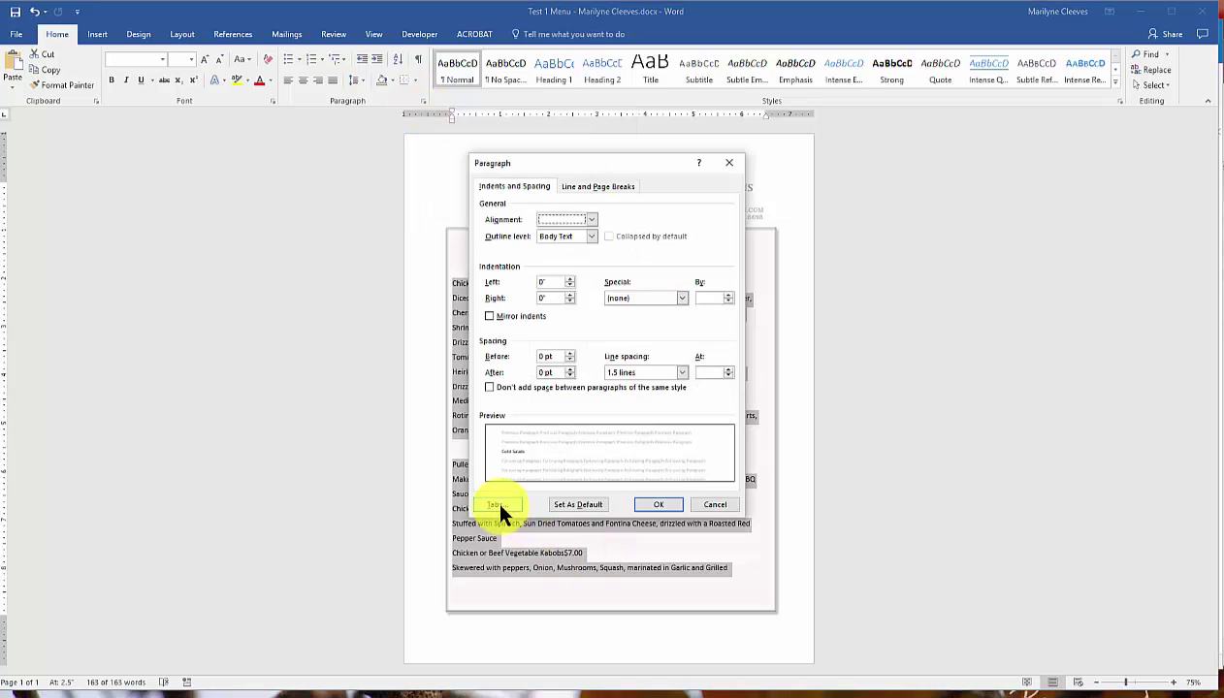
left_click(496, 504)
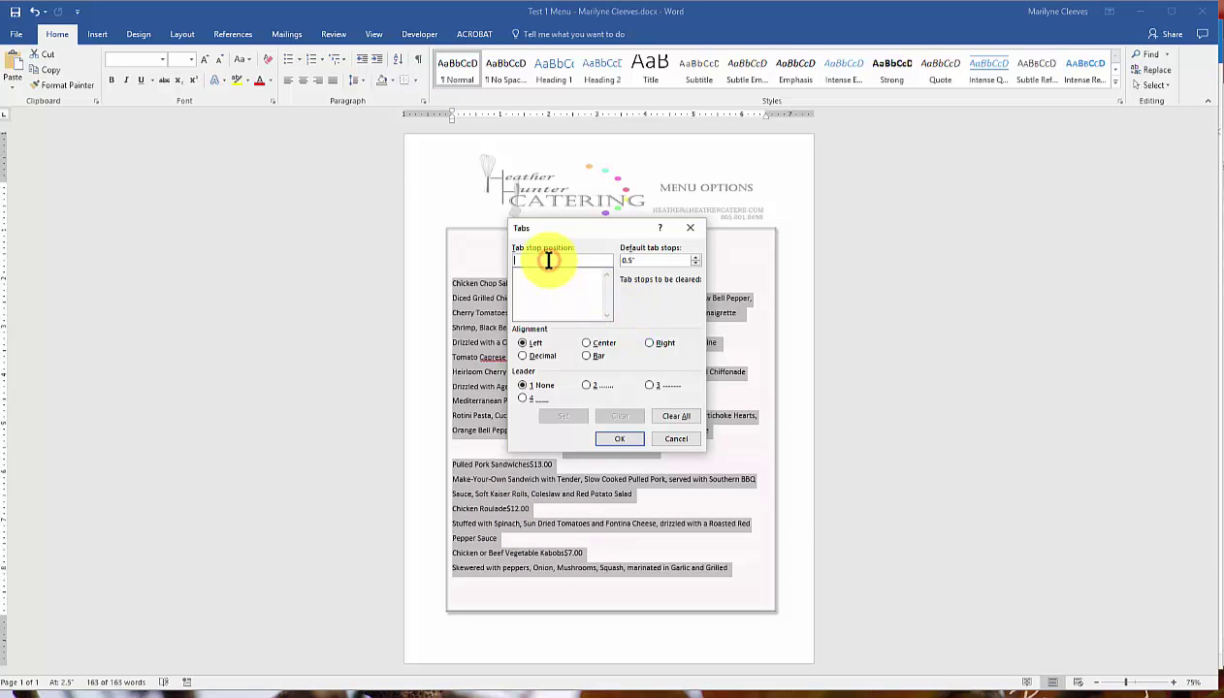
type("5")
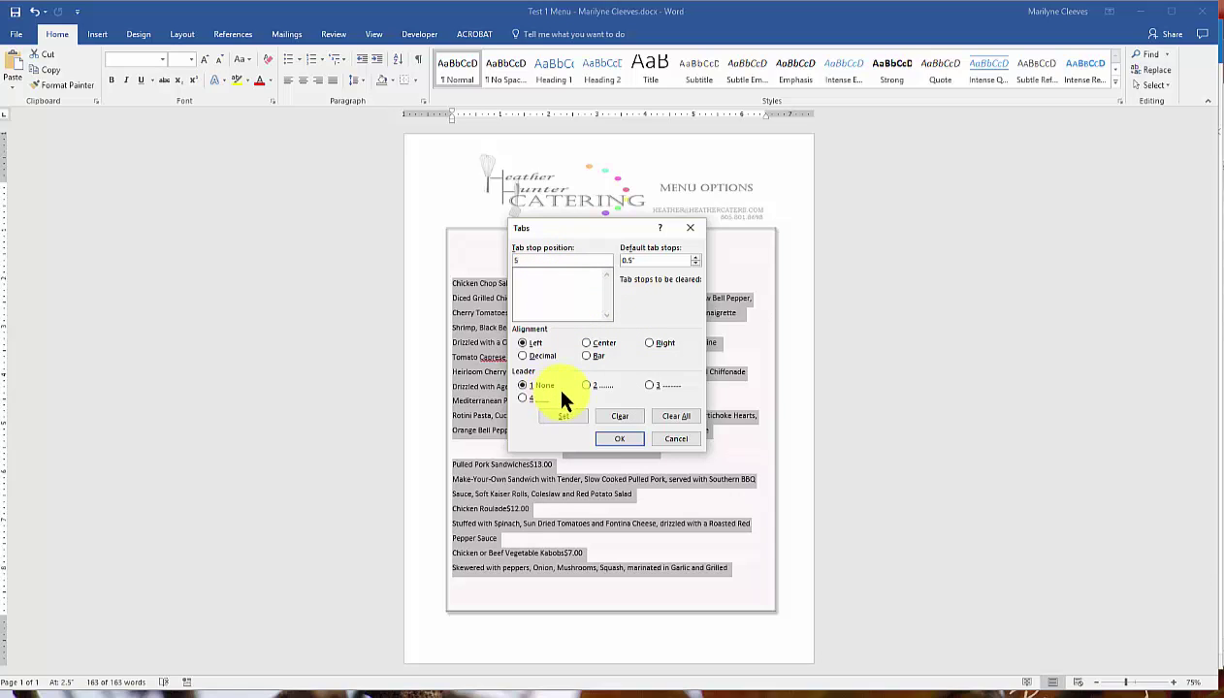
left_click(586, 386)
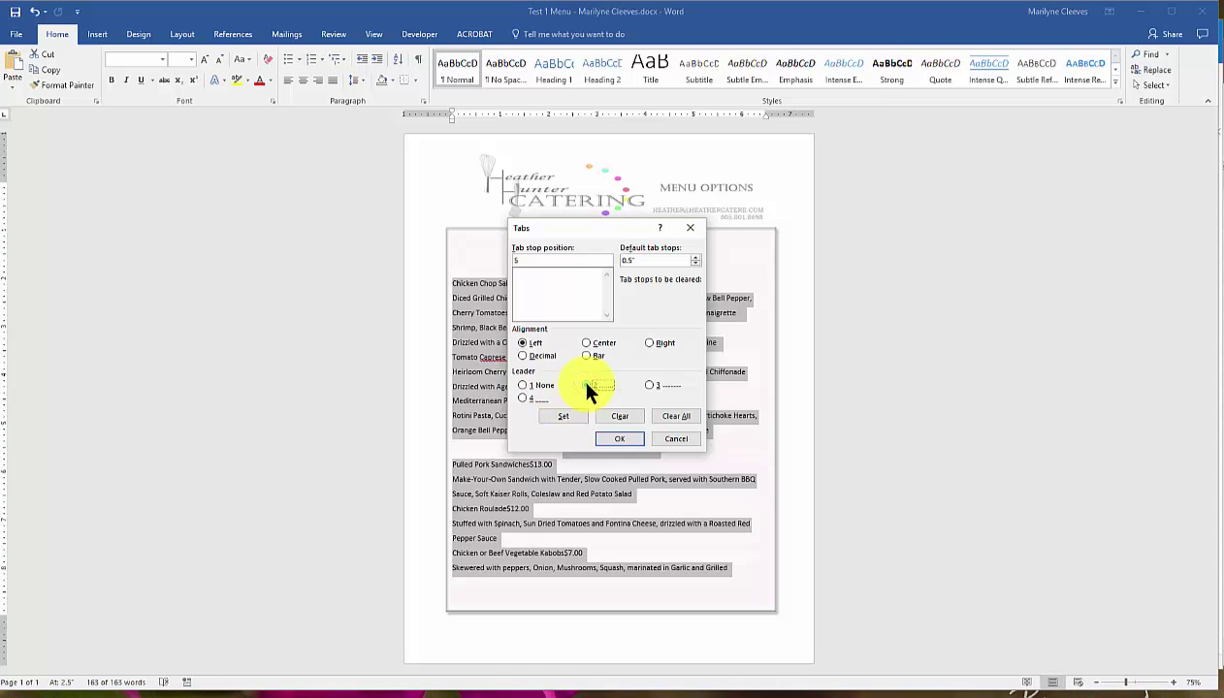
left_click(560, 417)
type("6")
left_click(567, 420)
left_click(622, 444)
left_click(621, 442)
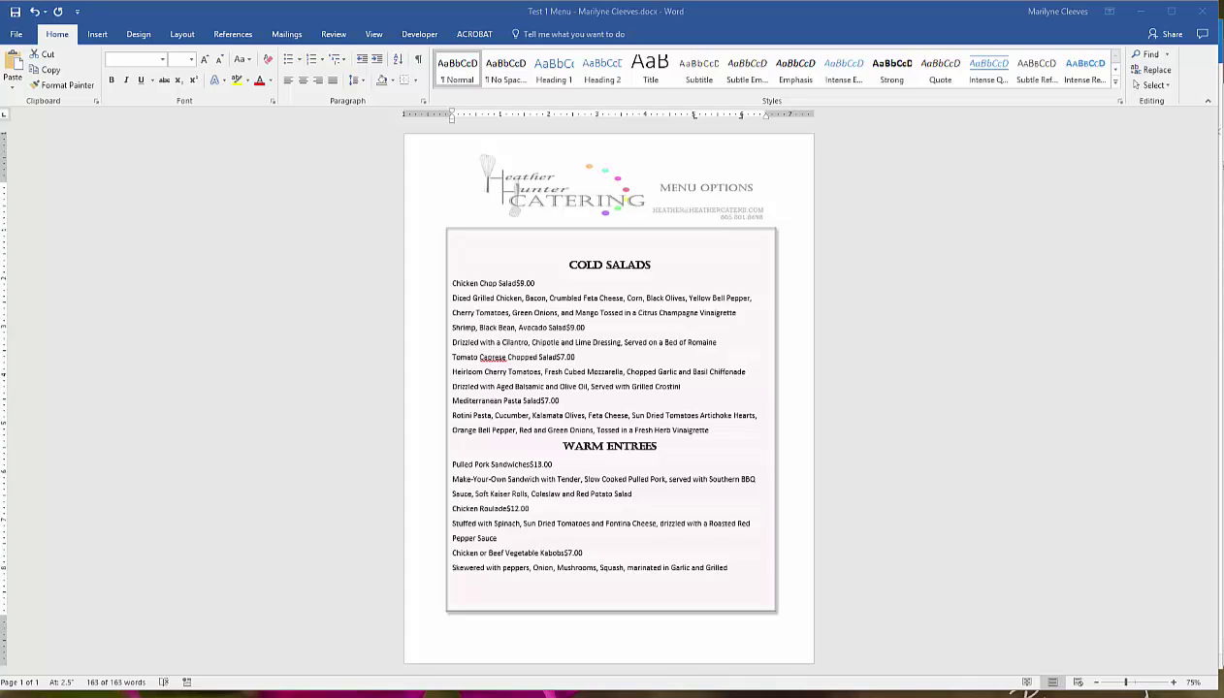
Format the Chicken Chop Salad line as Corbel 16 pt with 1.0 spacing and pick up its formatting.
left_click(529, 283)
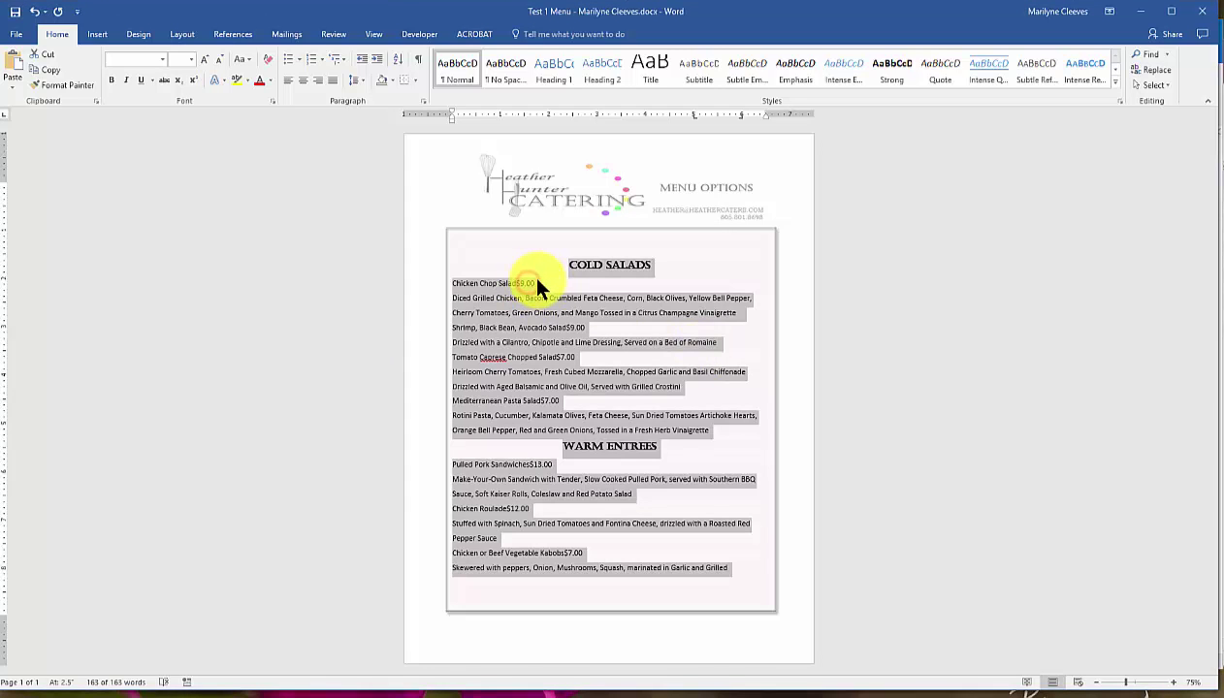
left_click(541, 283)
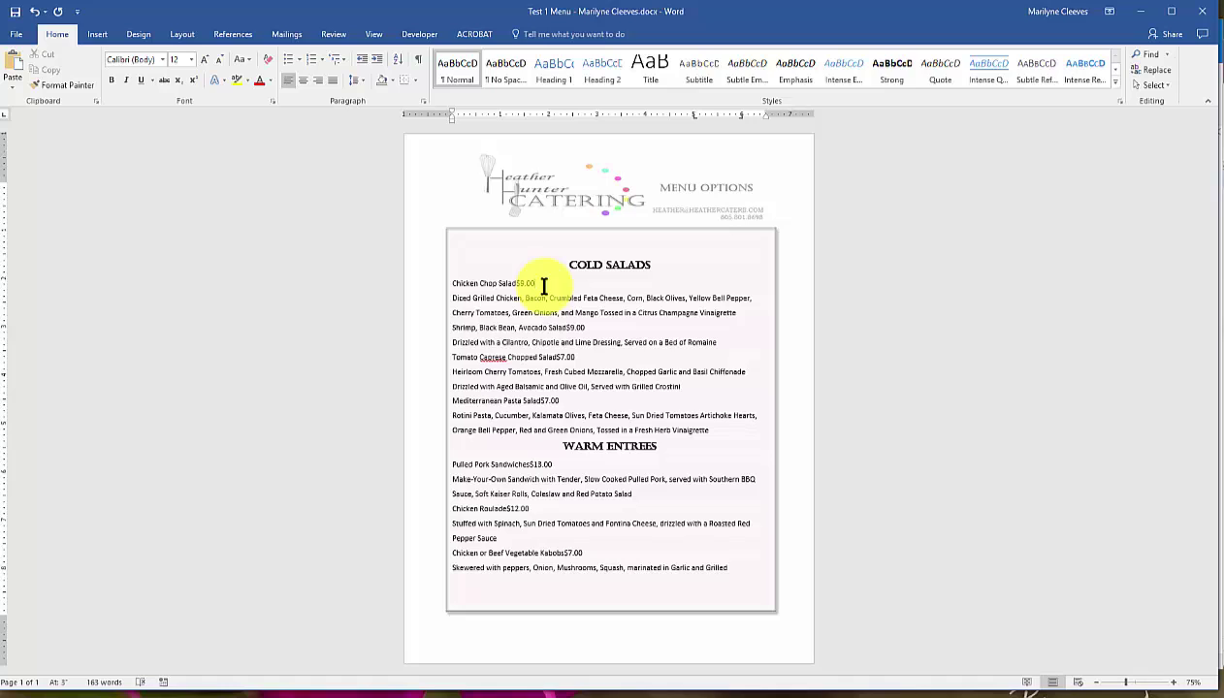
left_click_drag(536, 282, 455, 279)
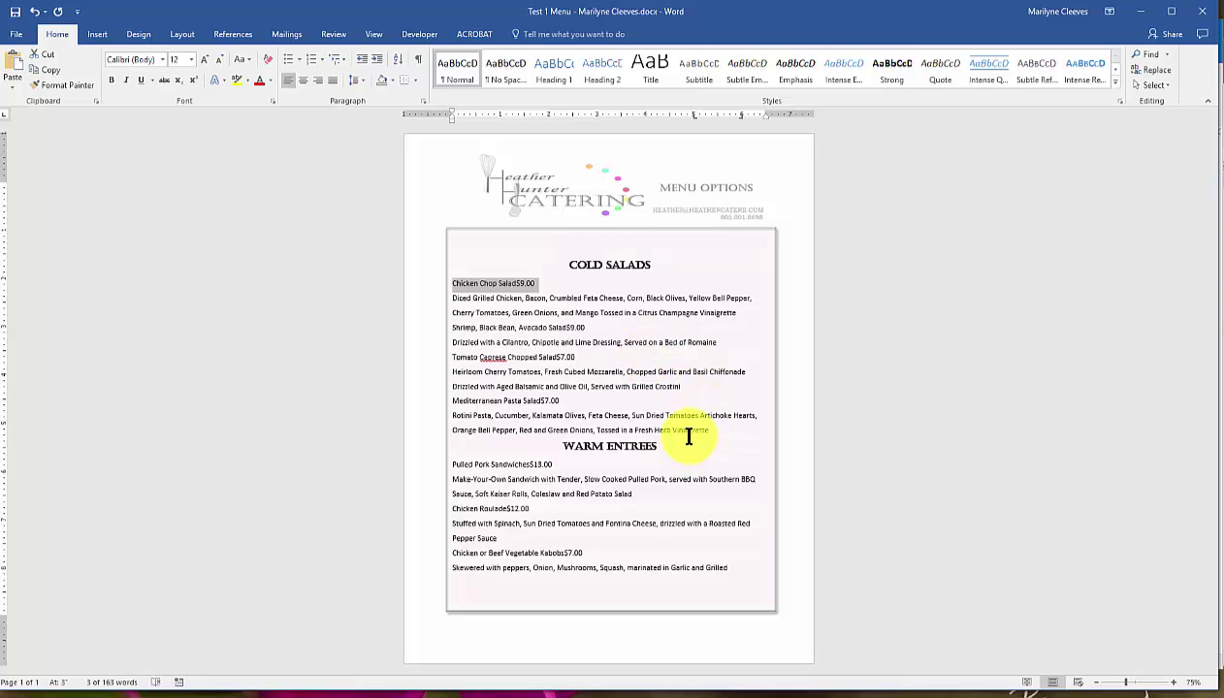
left_click(160, 58)
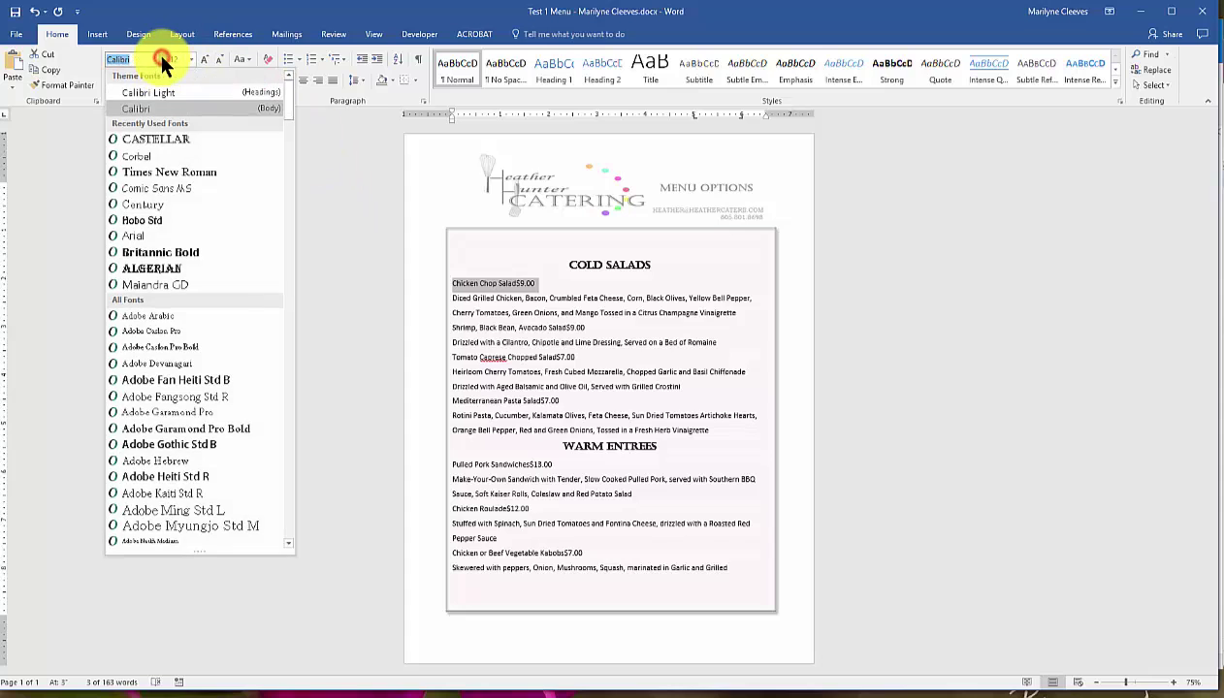
left_click(141, 155)
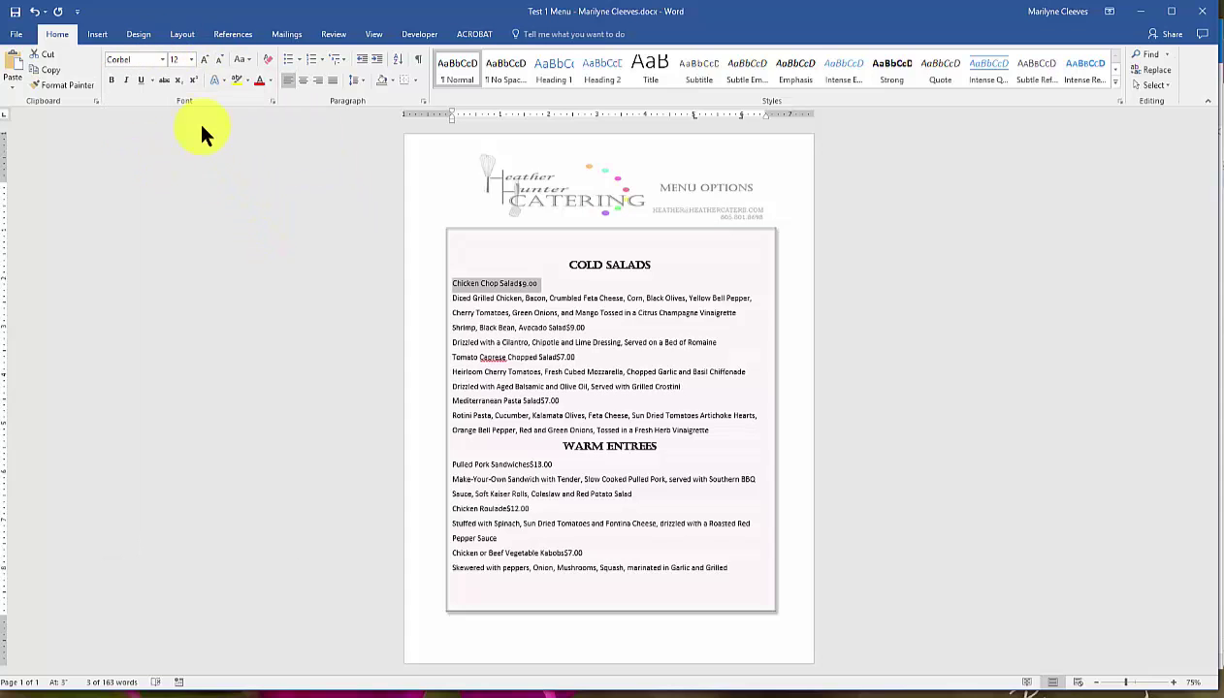
left_click(206, 59)
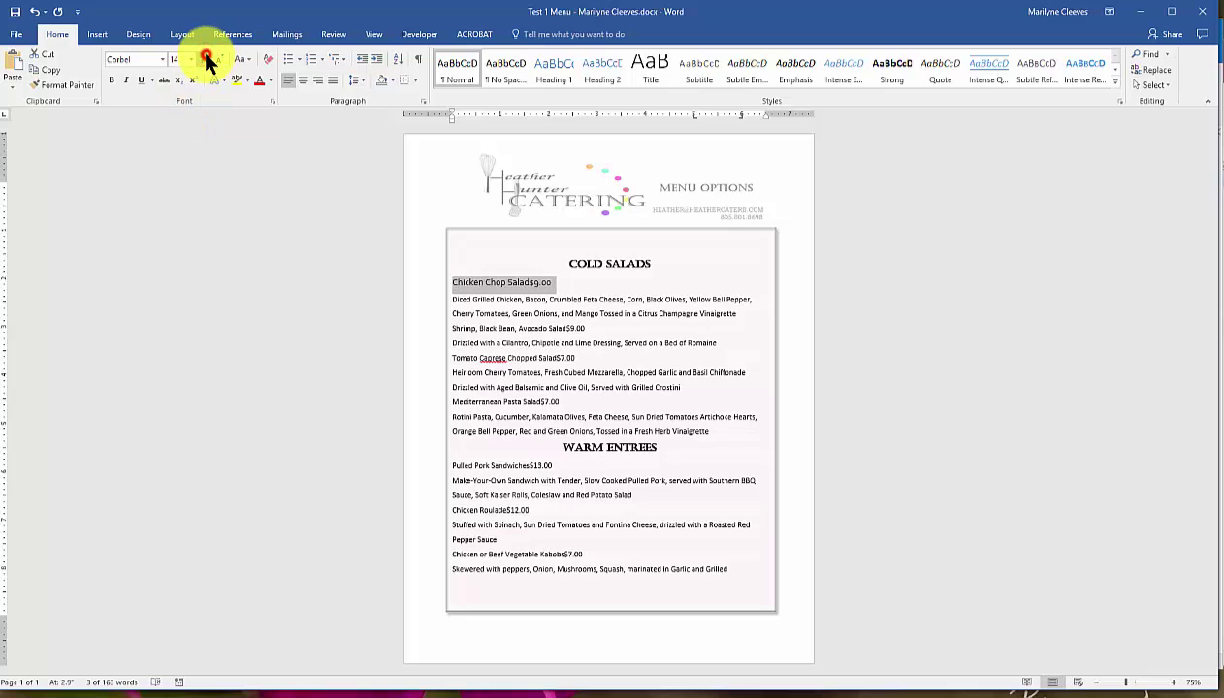
left_click(206, 59)
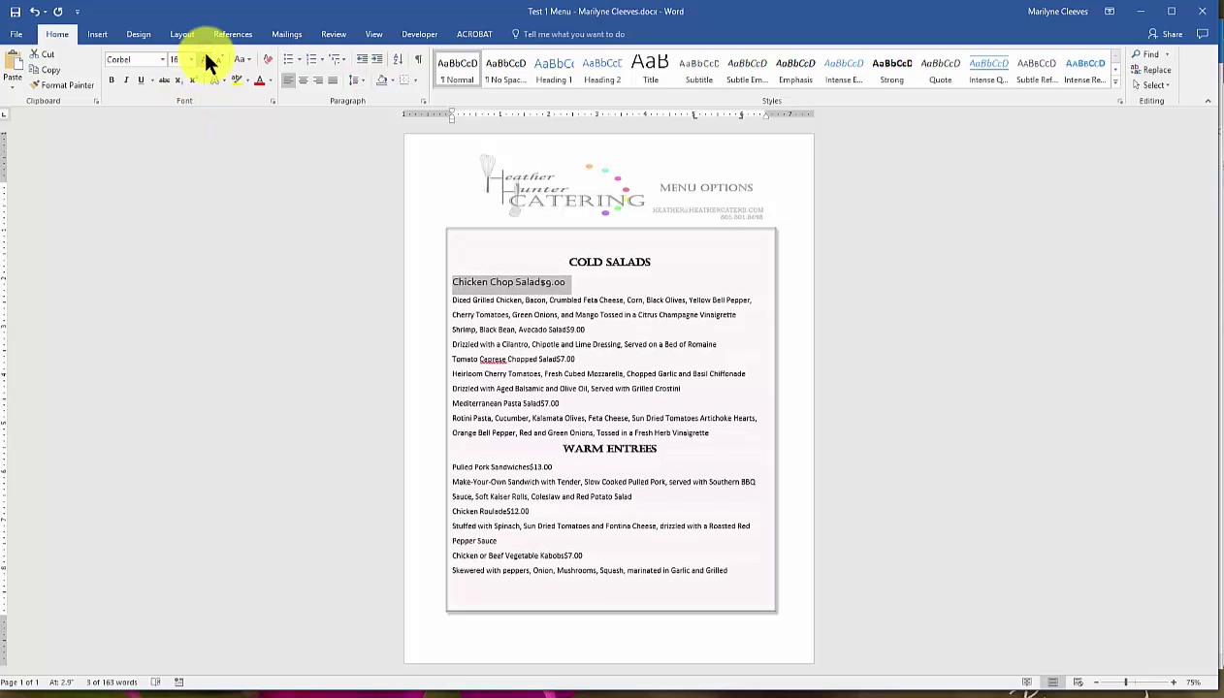
left_click(362, 80)
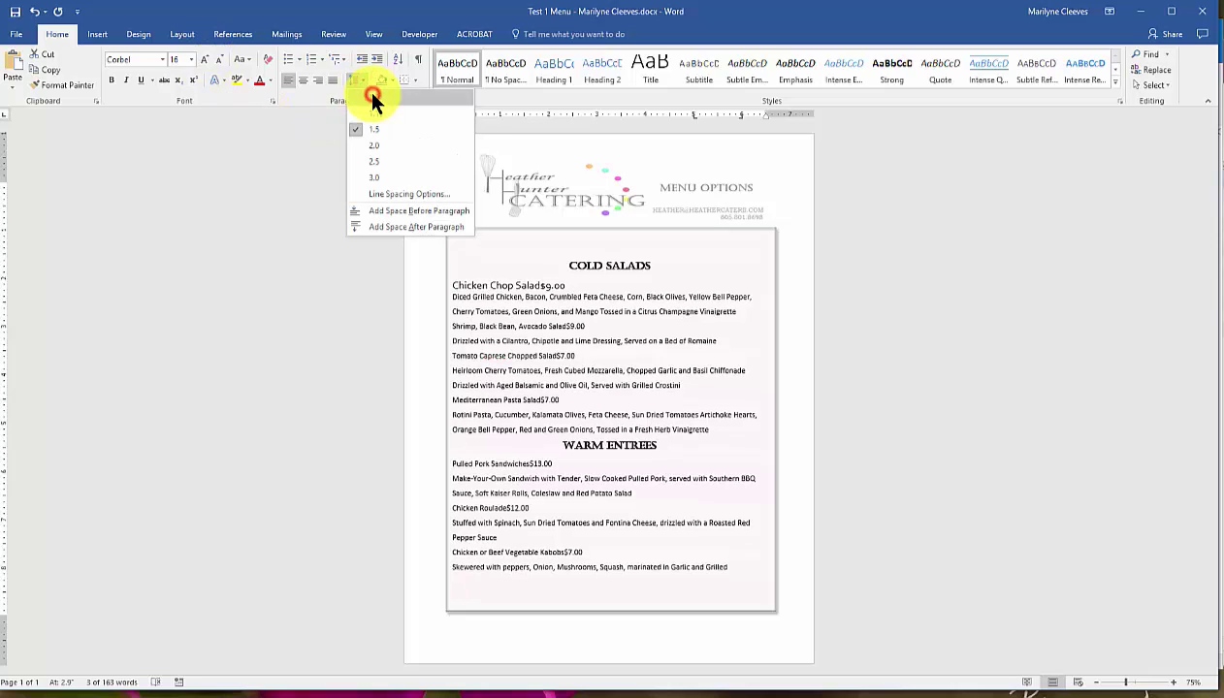
left_click(372, 97)
left_click(358, 80)
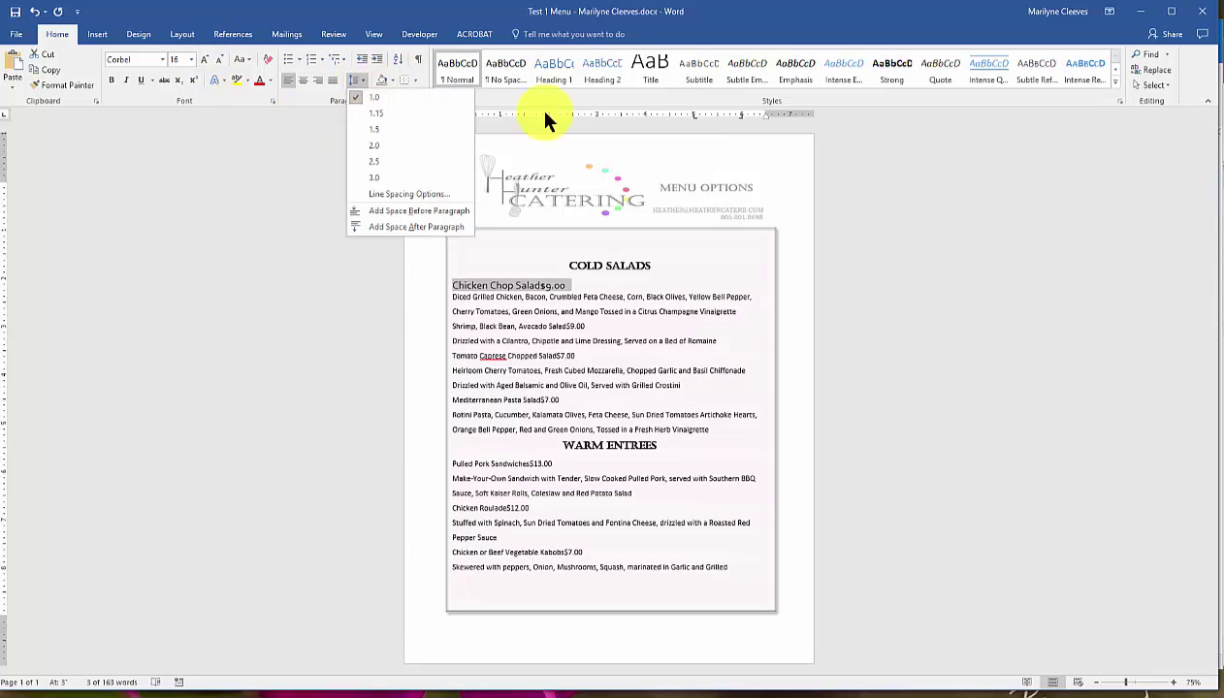
left_click(586, 284)
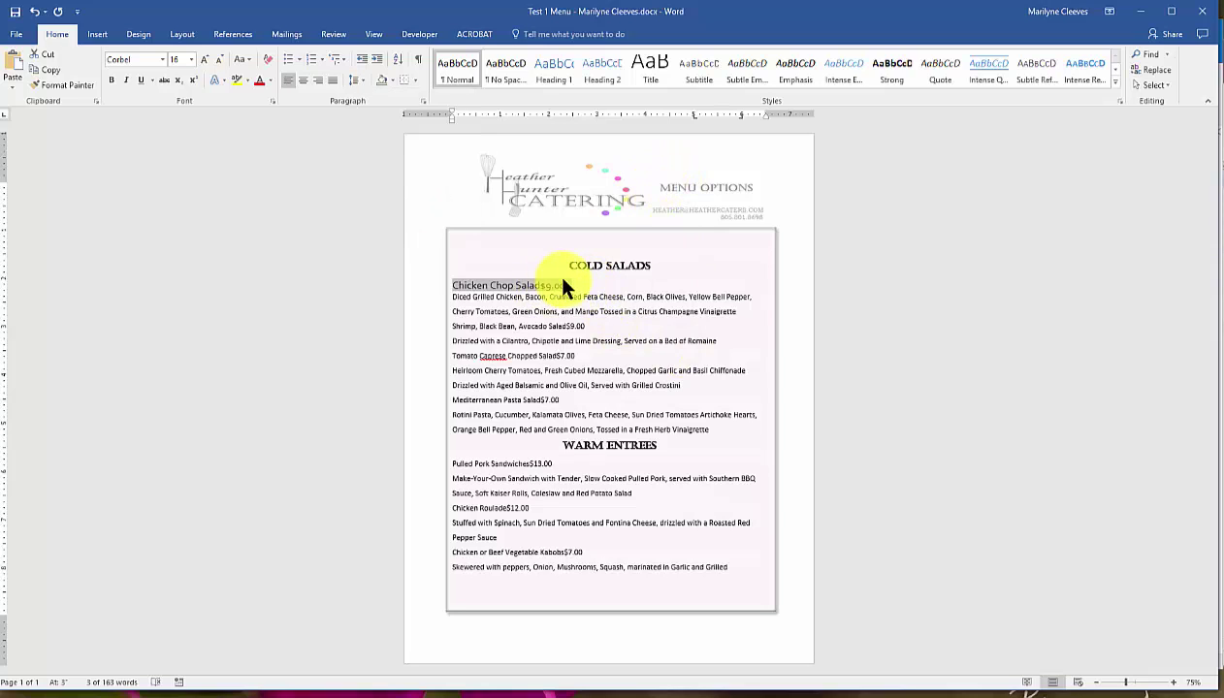
left_click(35, 85)
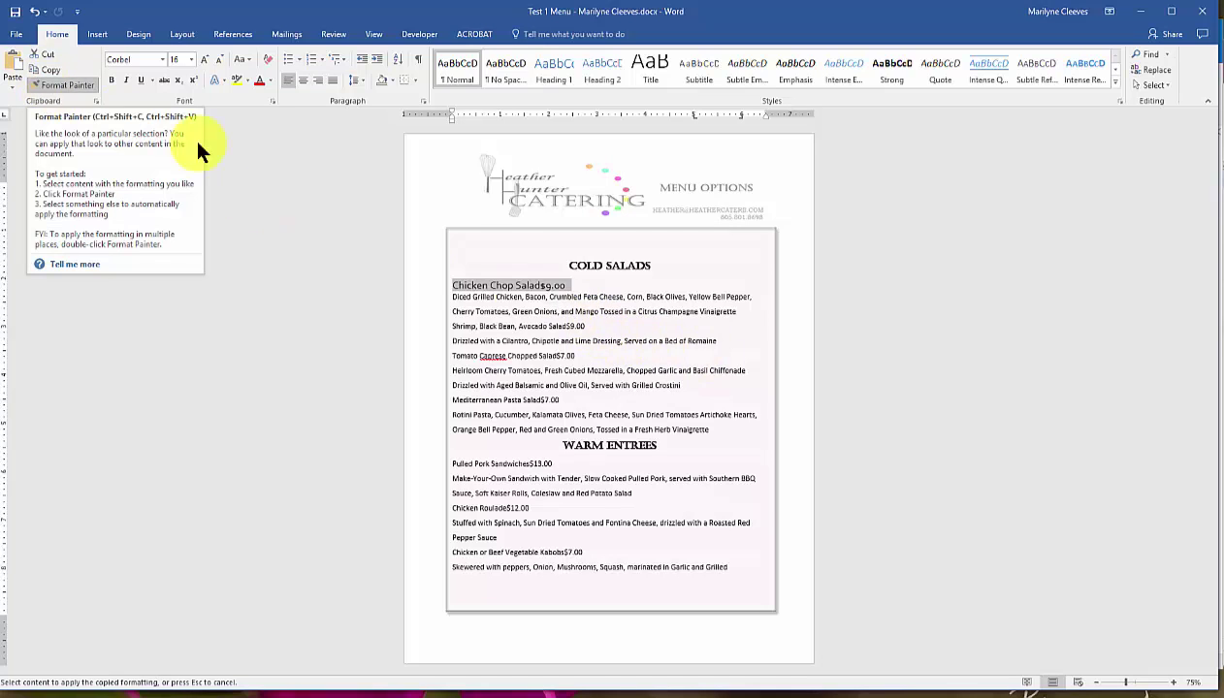
Paint title formatting onto the Shrimp, Tomato Caprese, Mediterranean Pasta, Pulled Pork, Chicken Roulade and Kabobs lines.
left_click_drag(585, 327, 446, 330)
left_click_drag(579, 355, 451, 355)
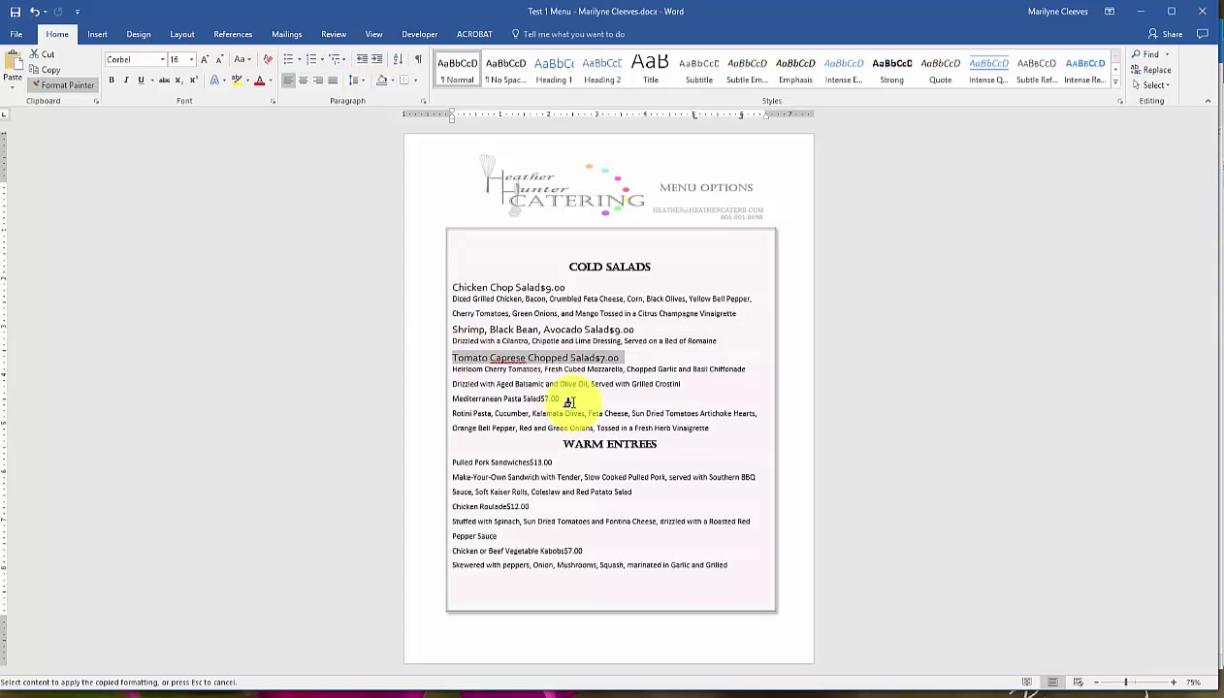
left_click_drag(563, 398, 454, 399)
left_click_drag(557, 461, 437, 463)
left_click_drag(533, 507, 445, 505)
left_click_drag(593, 549, 449, 548)
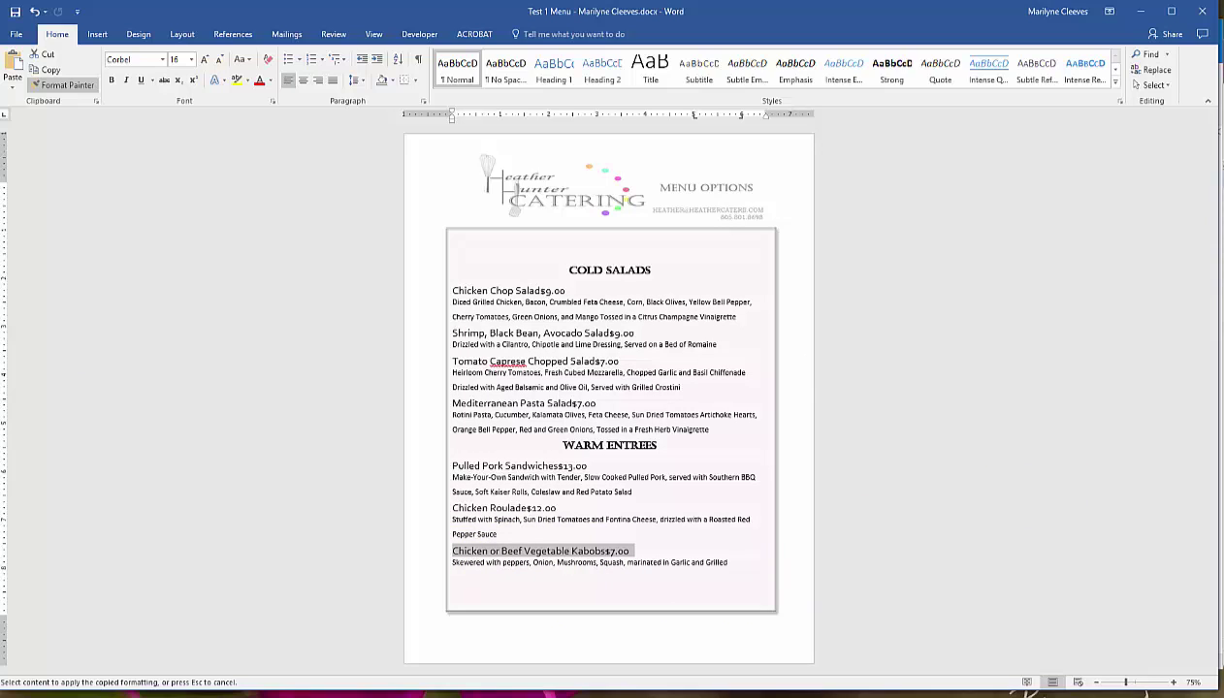
Set the Chicken Chop Salad description to Corbel 12, 1.0 line spacing, with space after the paragraph.
left_click(48, 83)
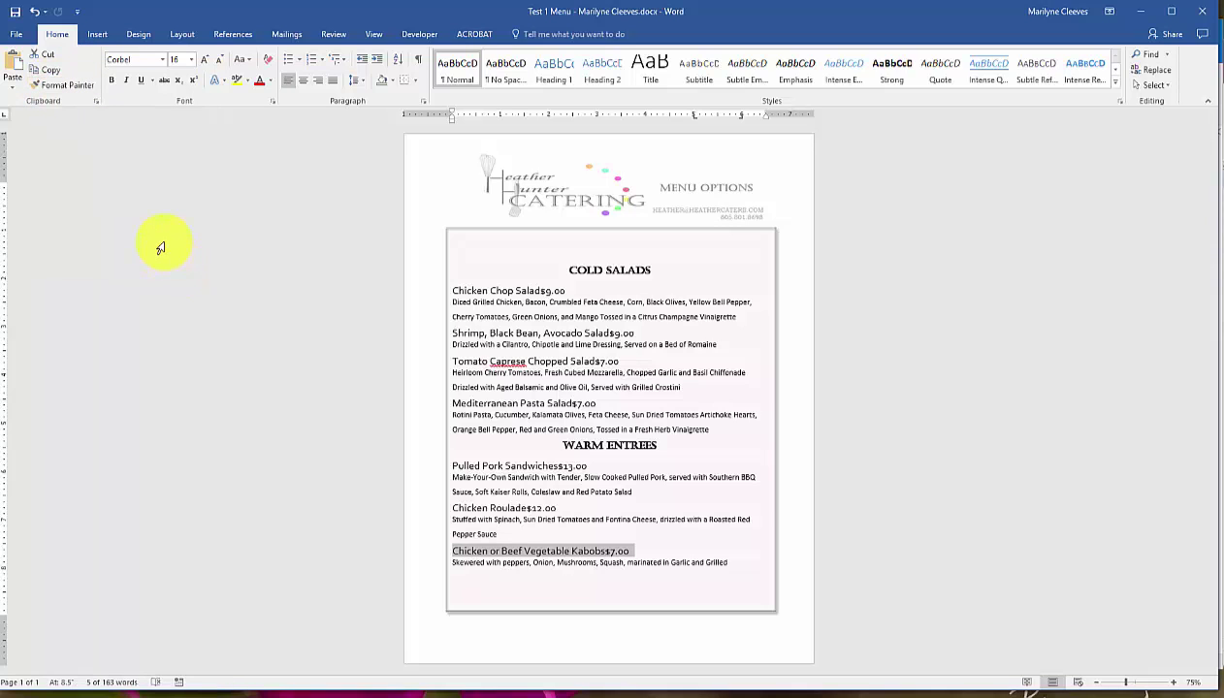
left_click_drag(740, 318, 451, 303)
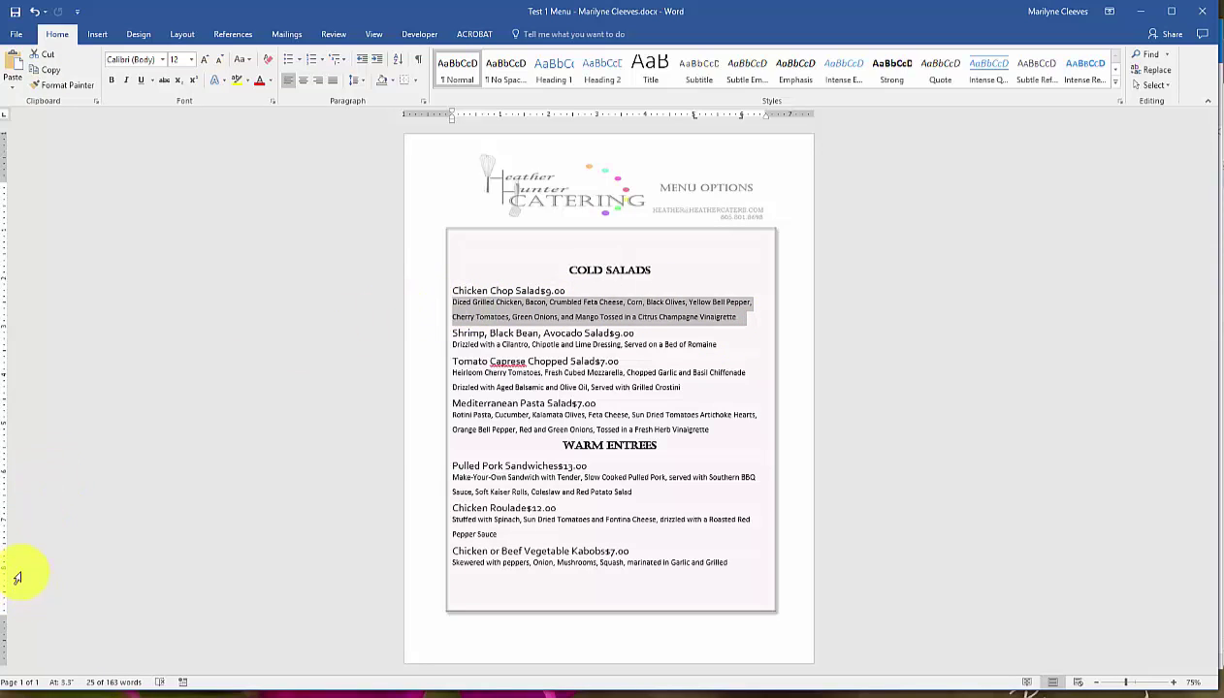
left_click(160, 58)
left_click(151, 140)
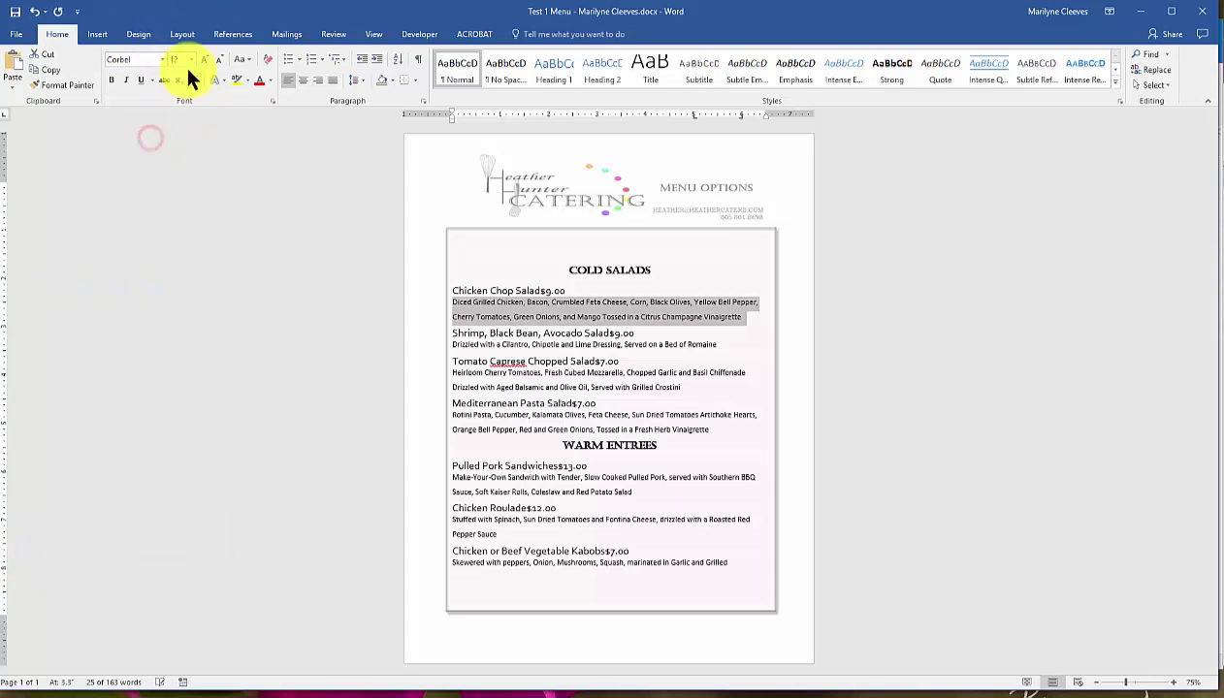
left_click(363, 80)
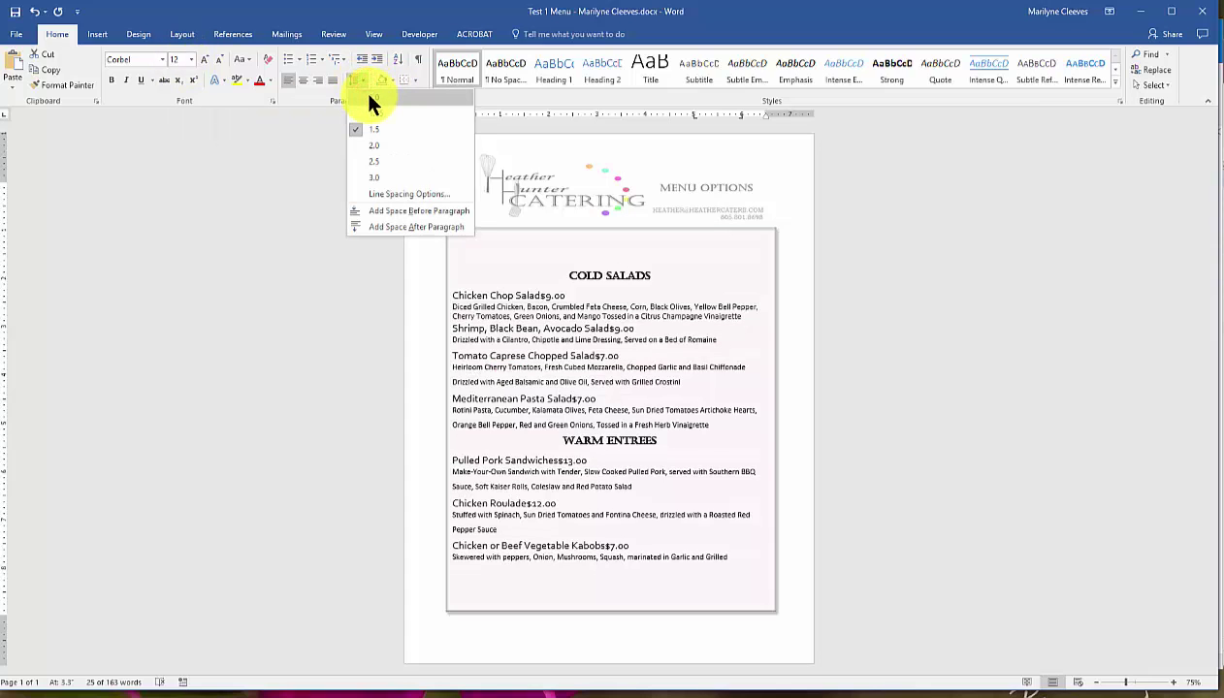
left_click(364, 94)
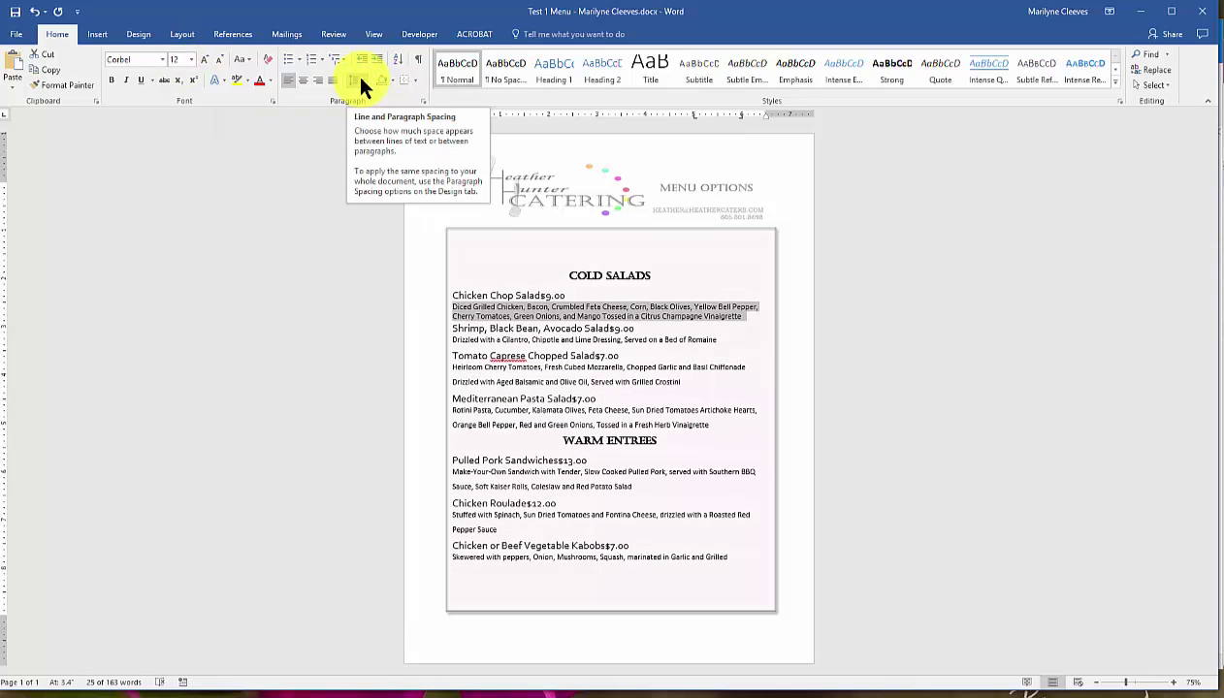
left_click(361, 79)
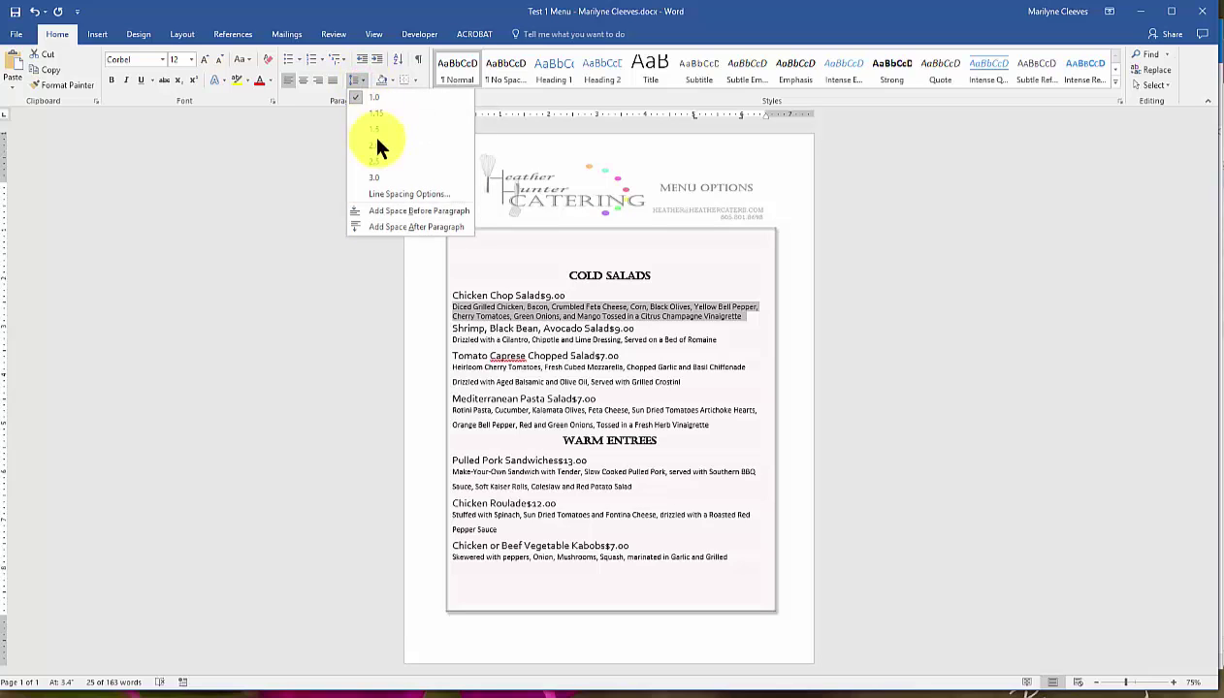
left_click(380, 225)
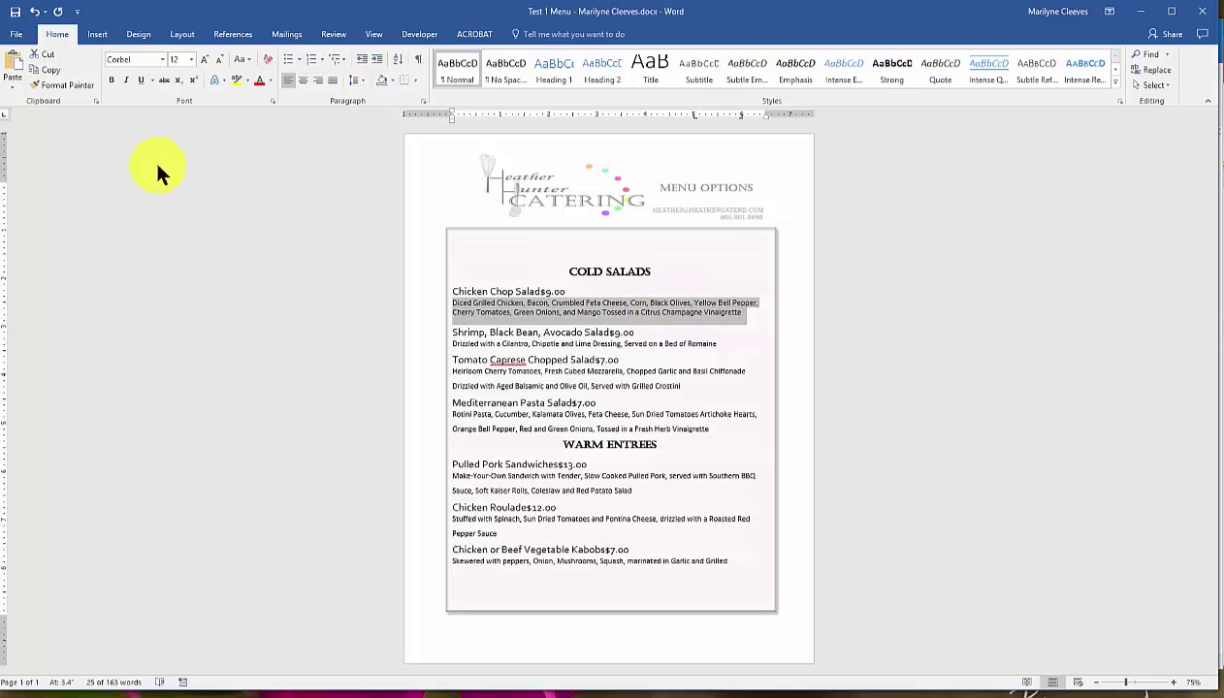
Lock Format Painter and paint the description style onto the Shrimp, Caprese, Pasta, Pork, Roulade and Kabobs descriptions.
left_click(54, 83)
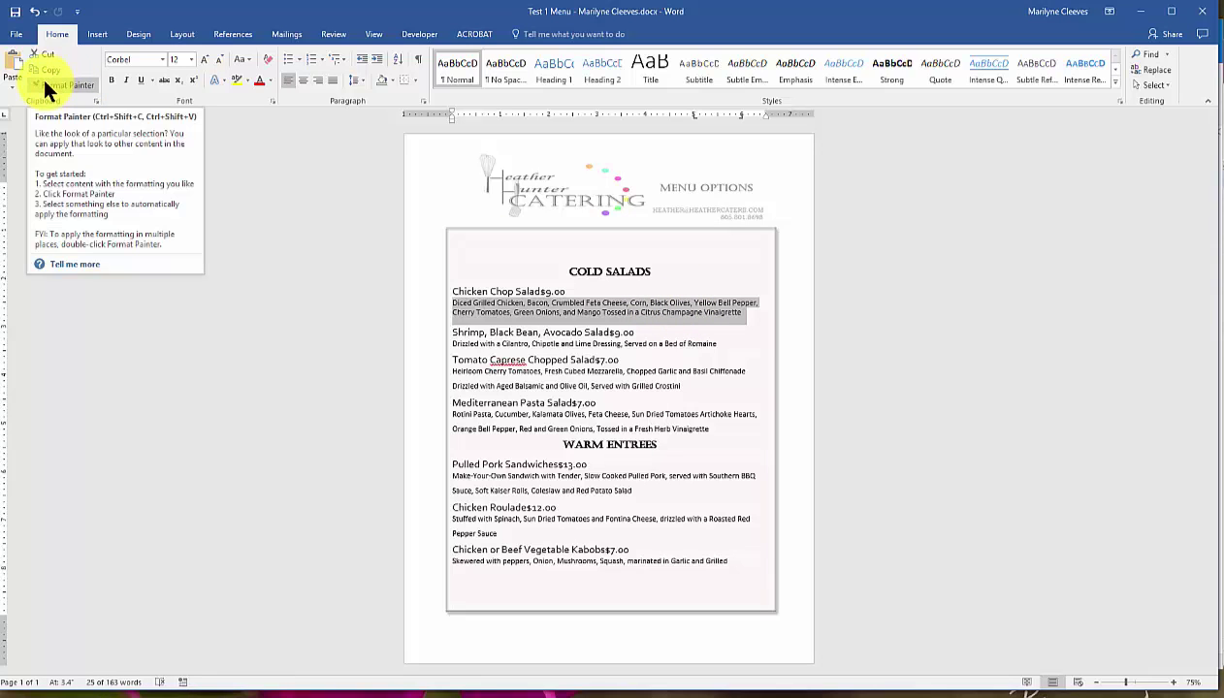
left_click(45, 83)
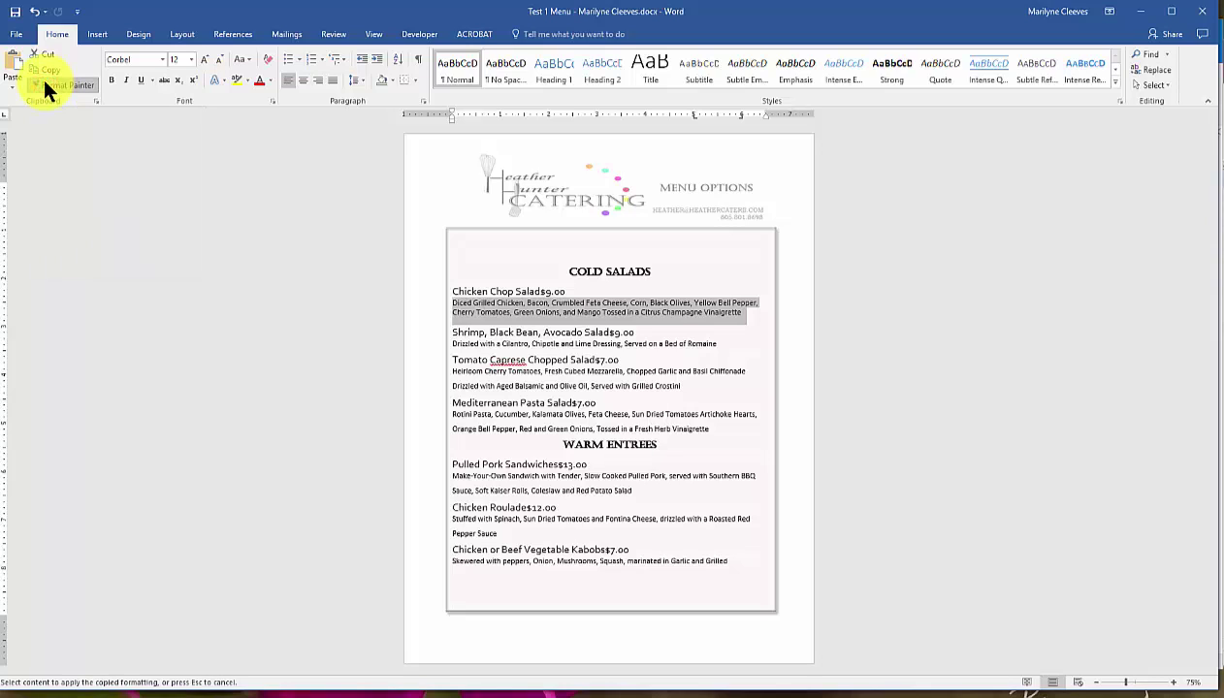
left_click(57, 83)
left_click(57, 83)
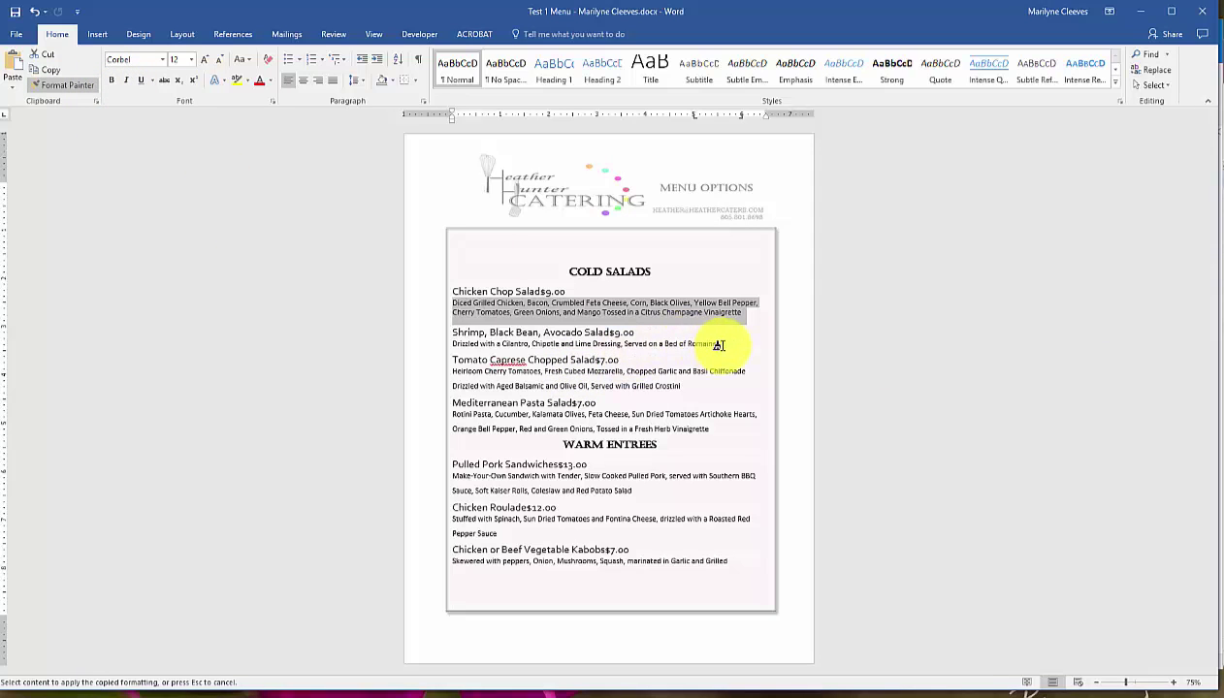
left_click_drag(716, 343, 452, 346)
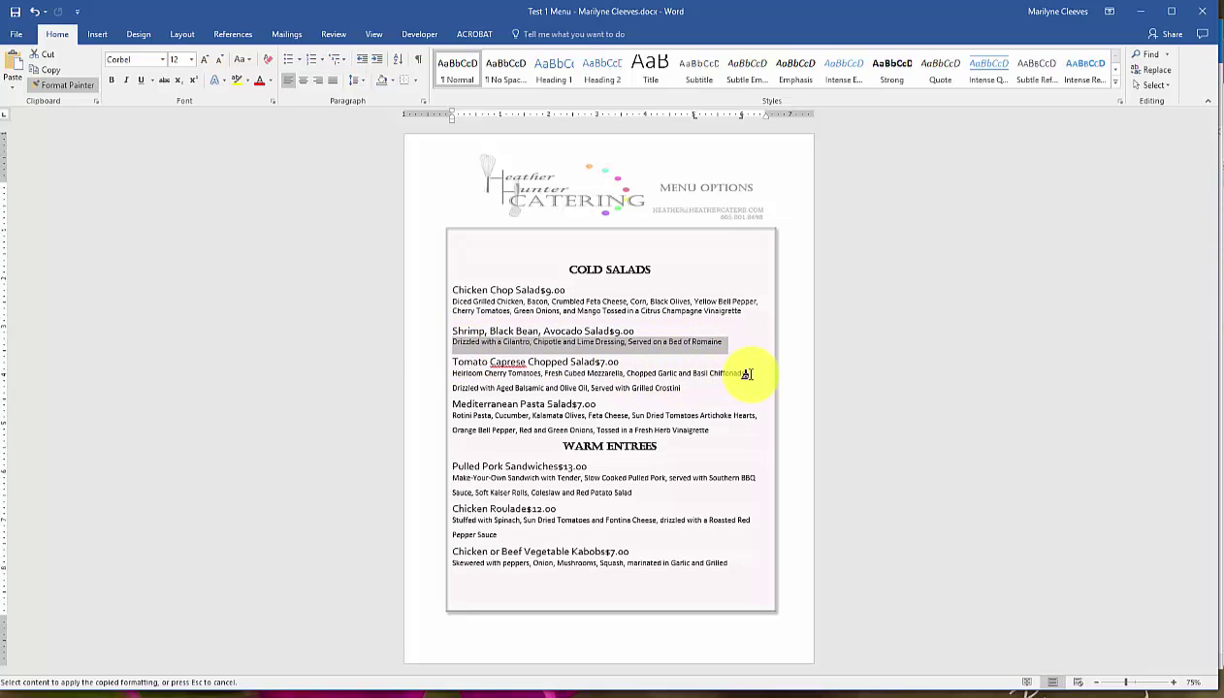
left_click_drag(745, 374, 452, 374)
left_click_drag(694, 389, 446, 378)
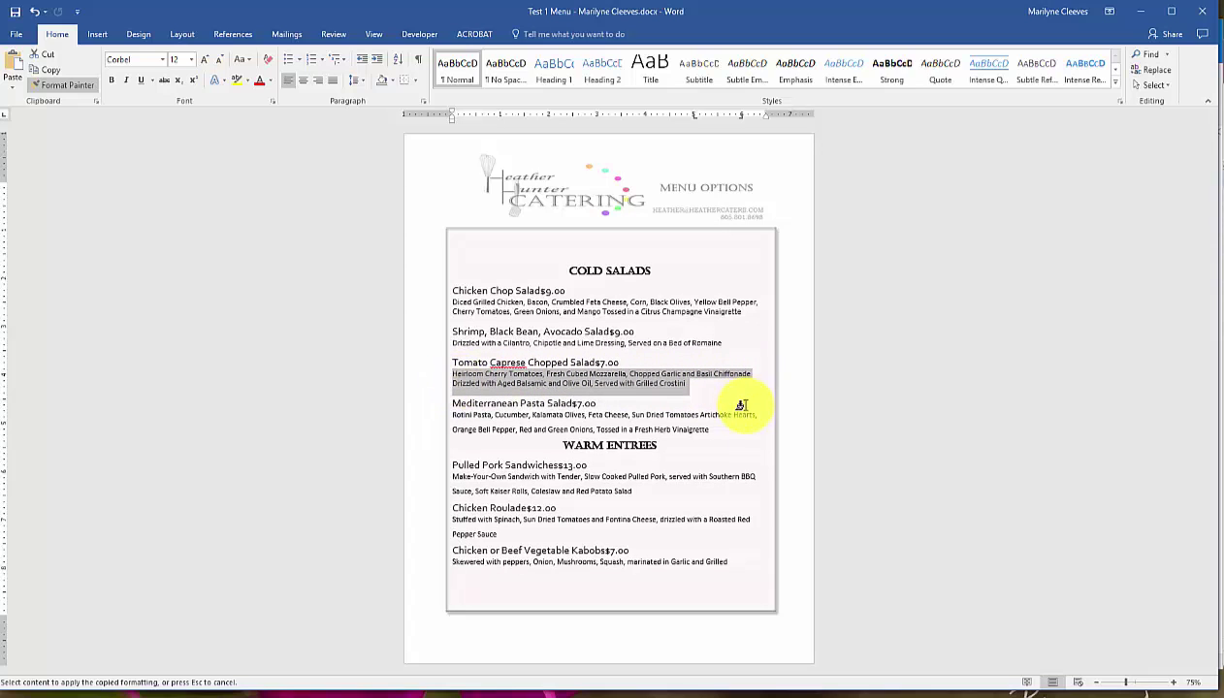
left_click_drag(716, 429, 441, 417)
left_click_drag(644, 491, 445, 476)
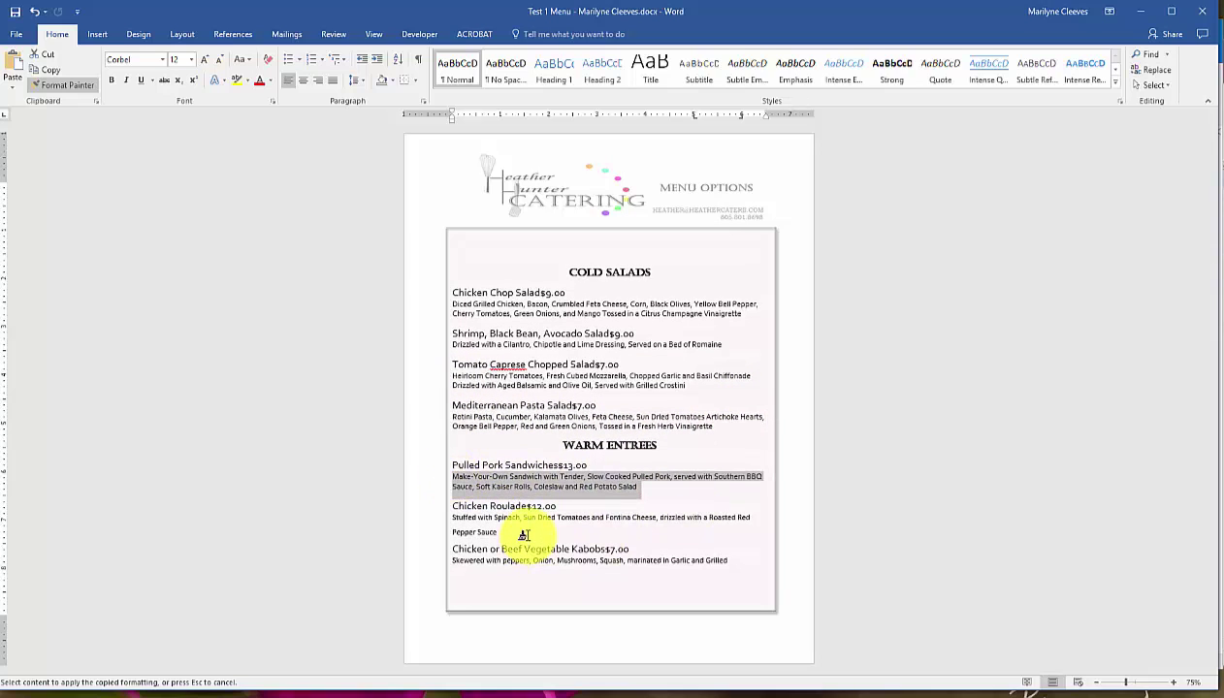
left_click_drag(509, 530, 451, 531)
left_click_drag(735, 558, 452, 560)
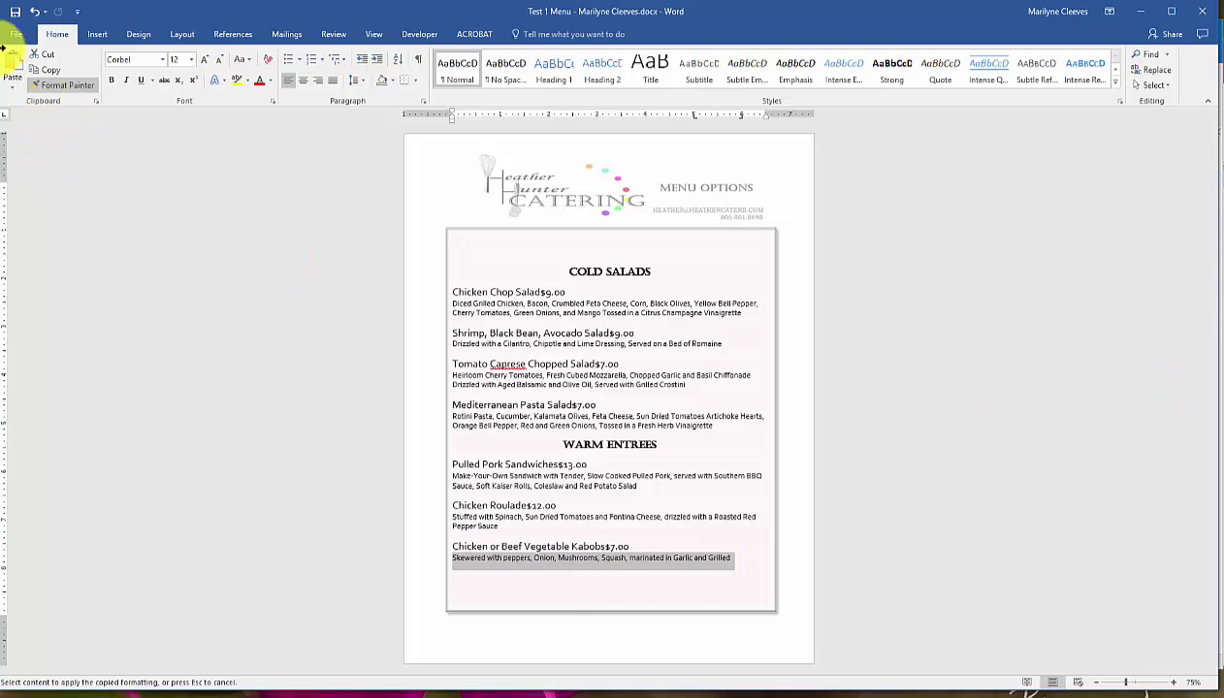
Tab the Chicken Chop Salad and Shrimp $9.00 prices out behind dot leaders.
left_click(44, 77)
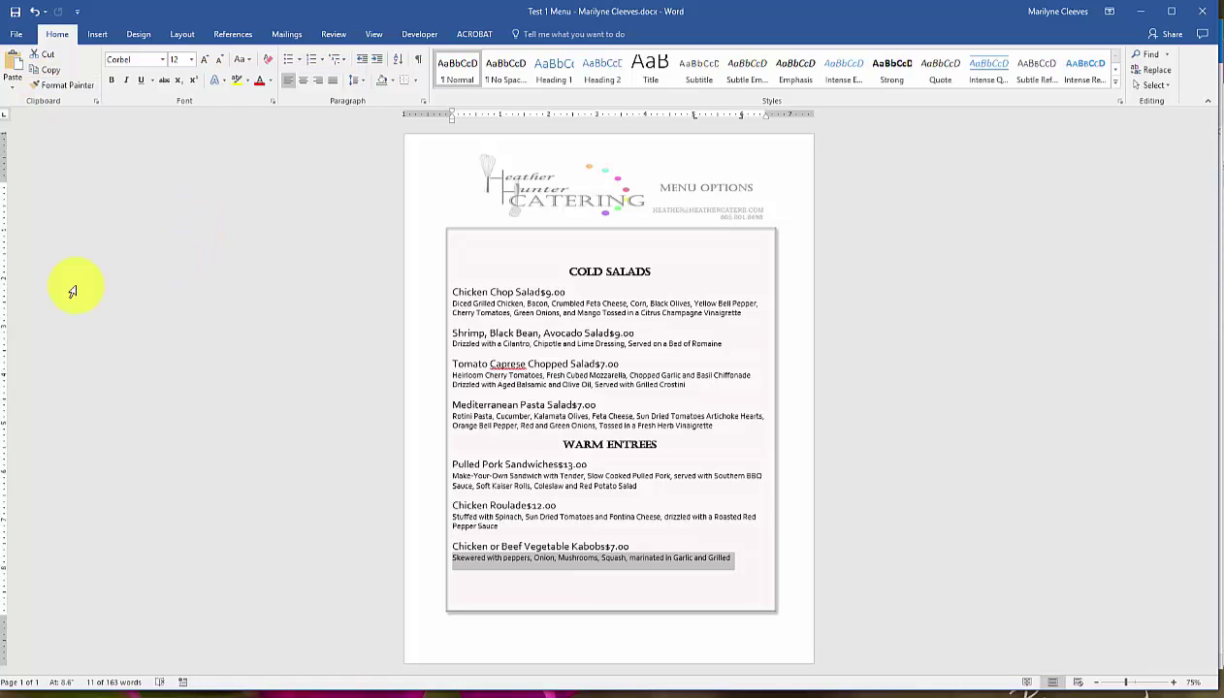
left_click(542, 292)
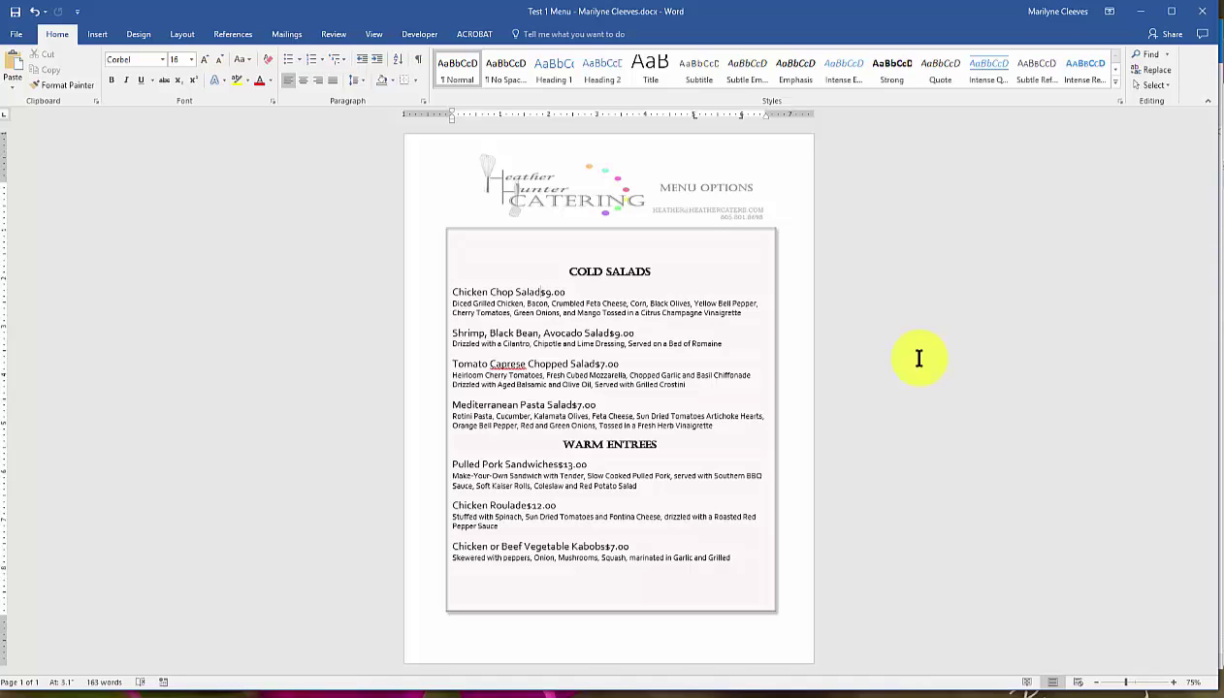
key("Tab")
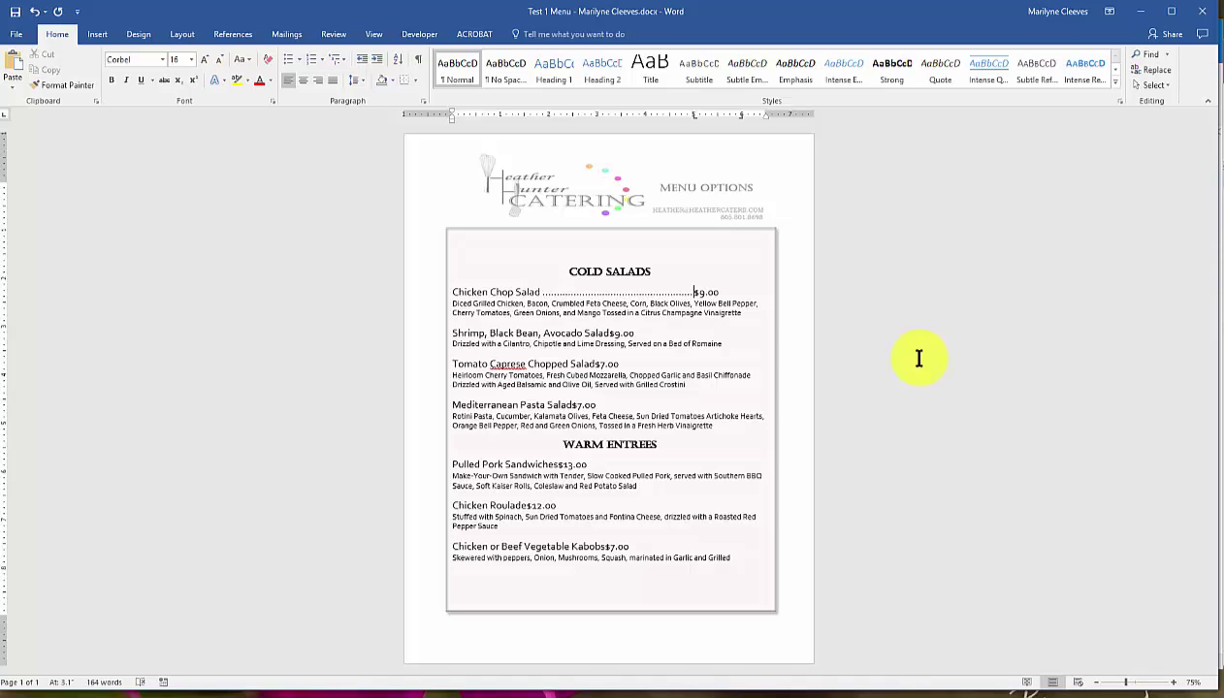
key("Tab")
left_click(609, 333)
key("Tab")
key("Tab")
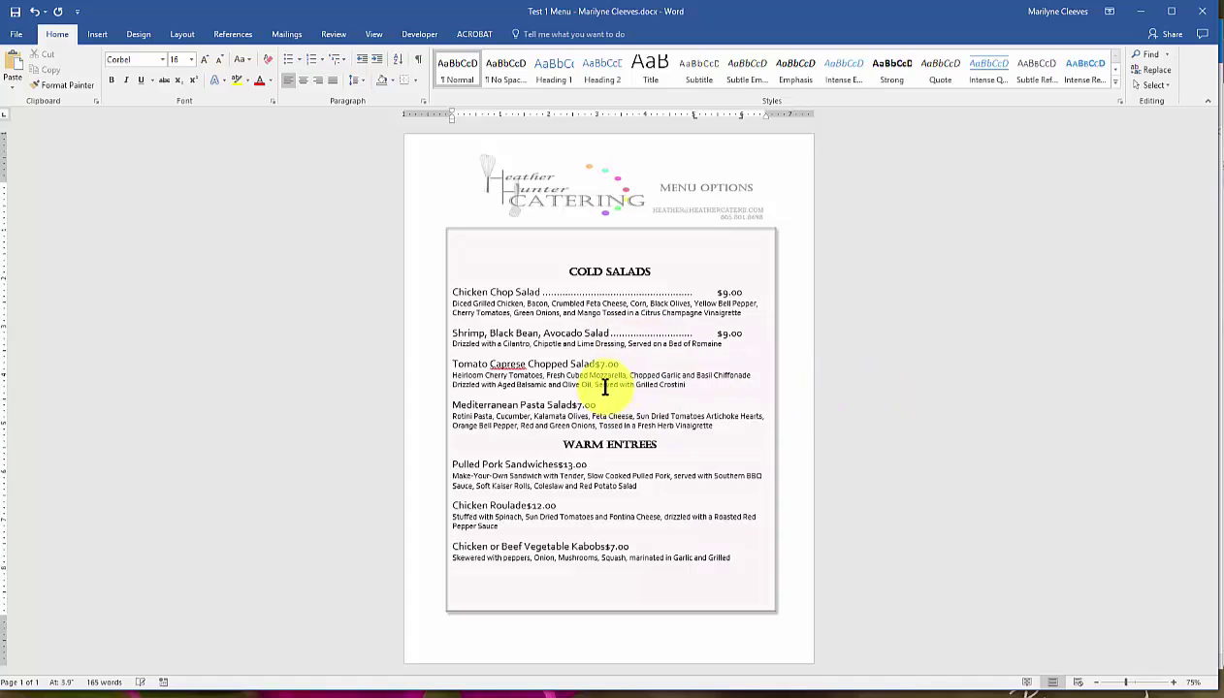
Add dot-leader tabs before the Tomato Caprese, Pasta, Pulled Pork, Roulade and Kabobs prices.
left_click(595, 364)
key("Tab")
key("Tab")
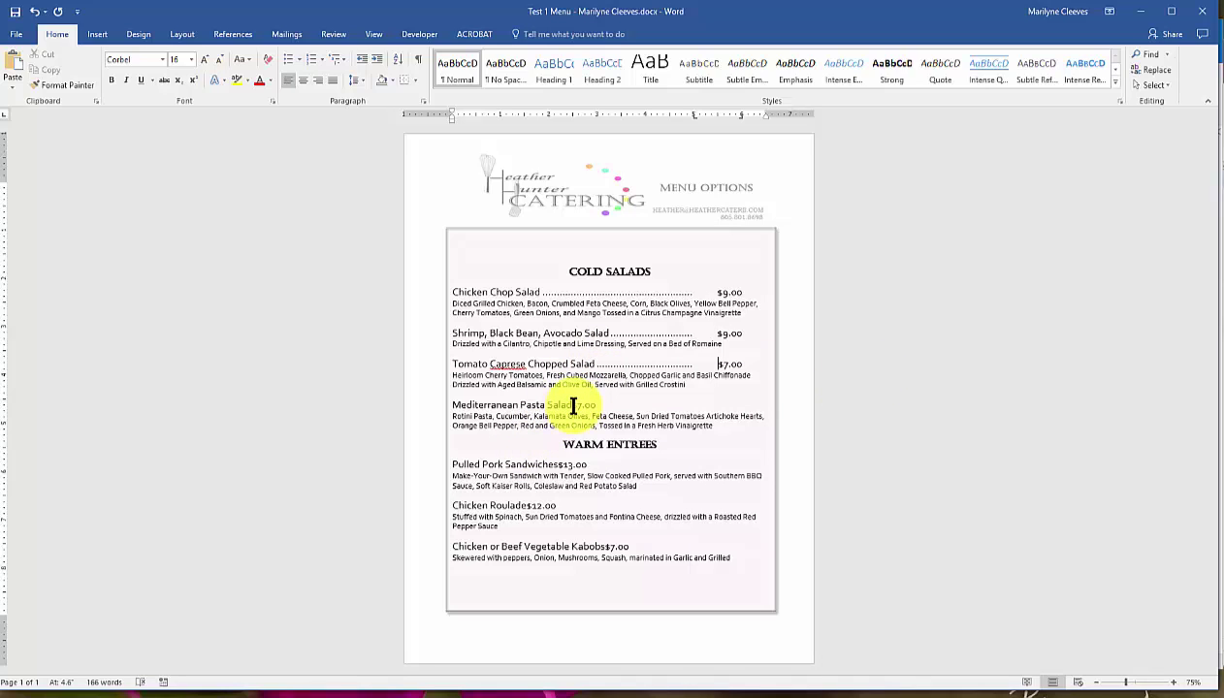
left_click(573, 406)
key("Tab")
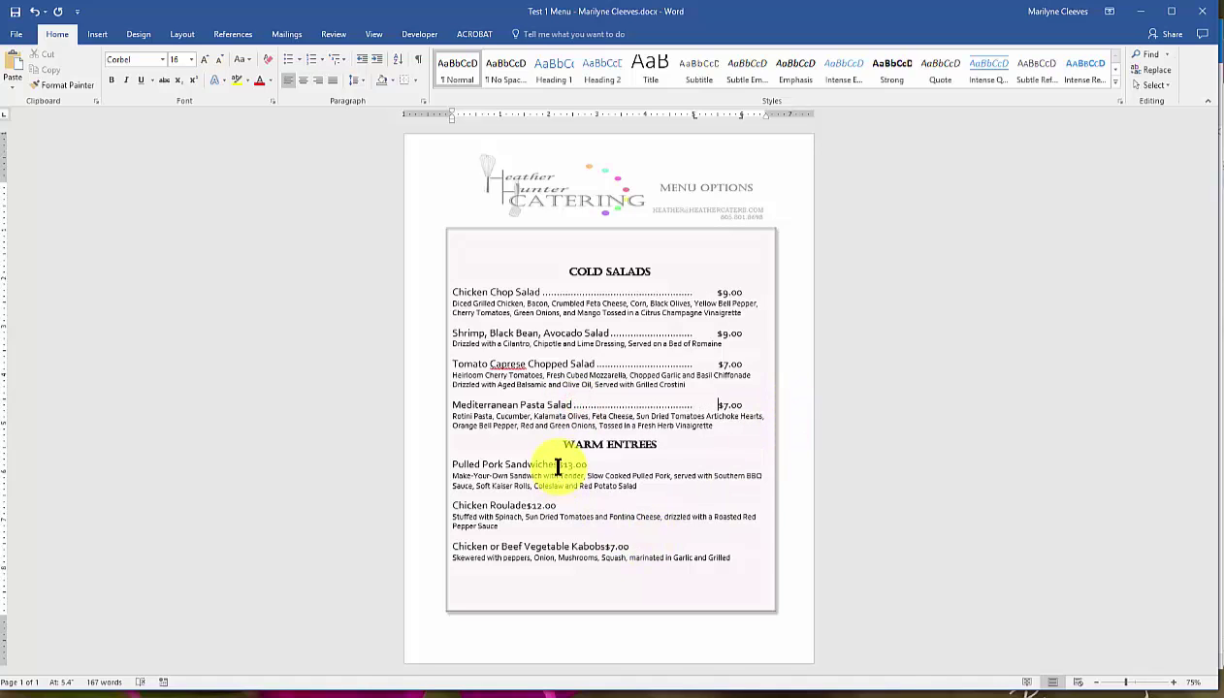
left_click(559, 465)
key("Tab")
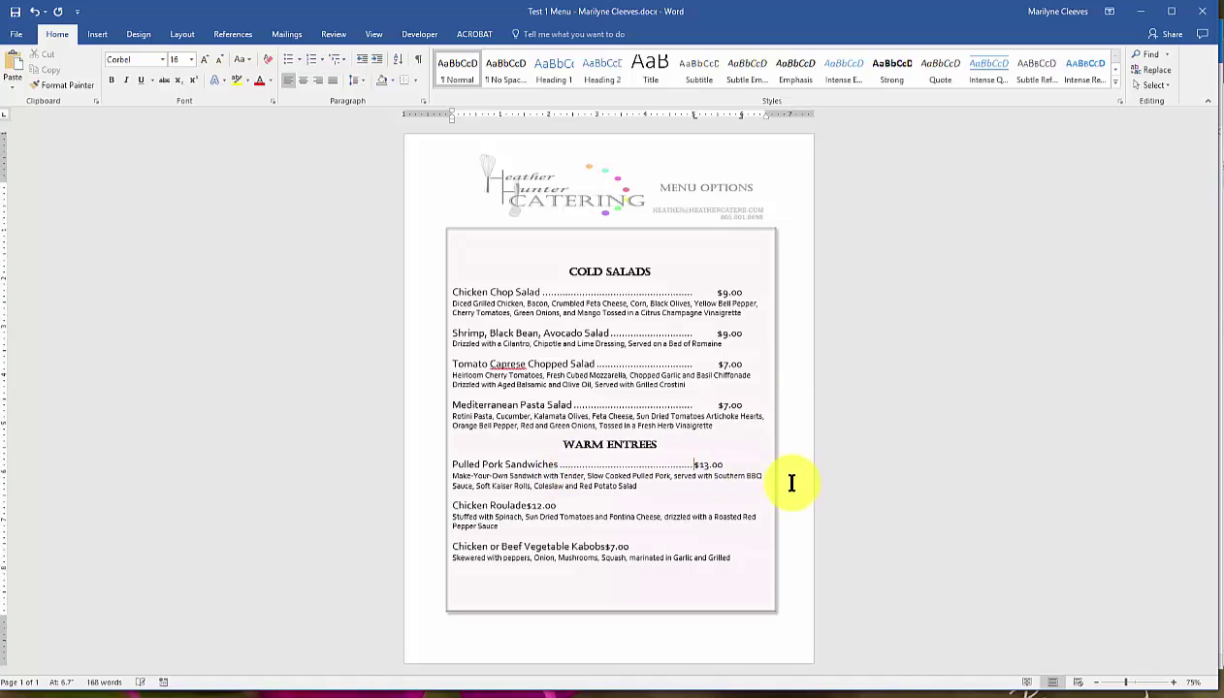
left_click(527, 506)
key("Tab")
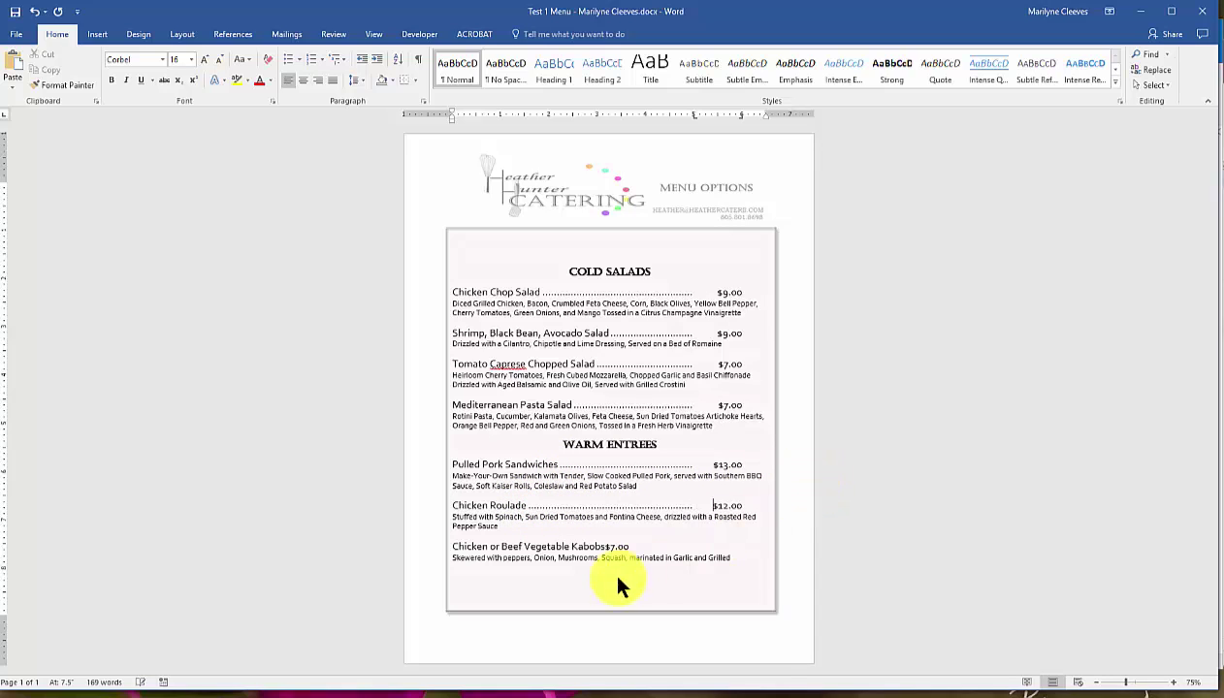
left_click(602, 547)
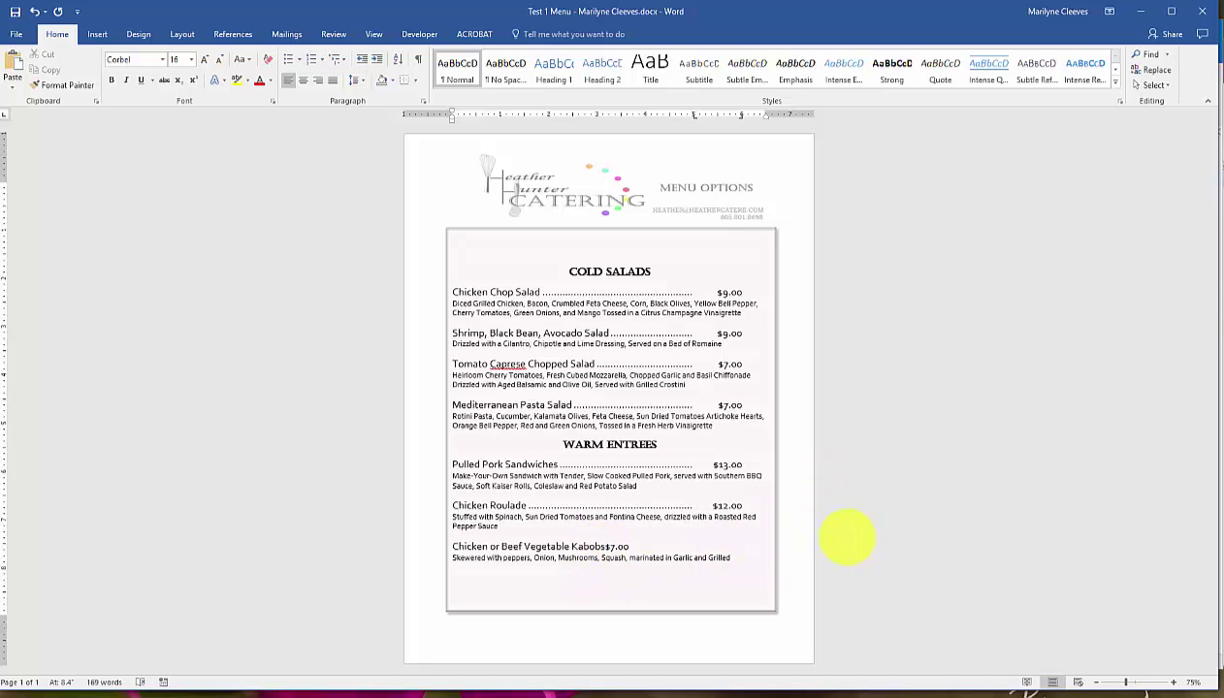
key("Tab")
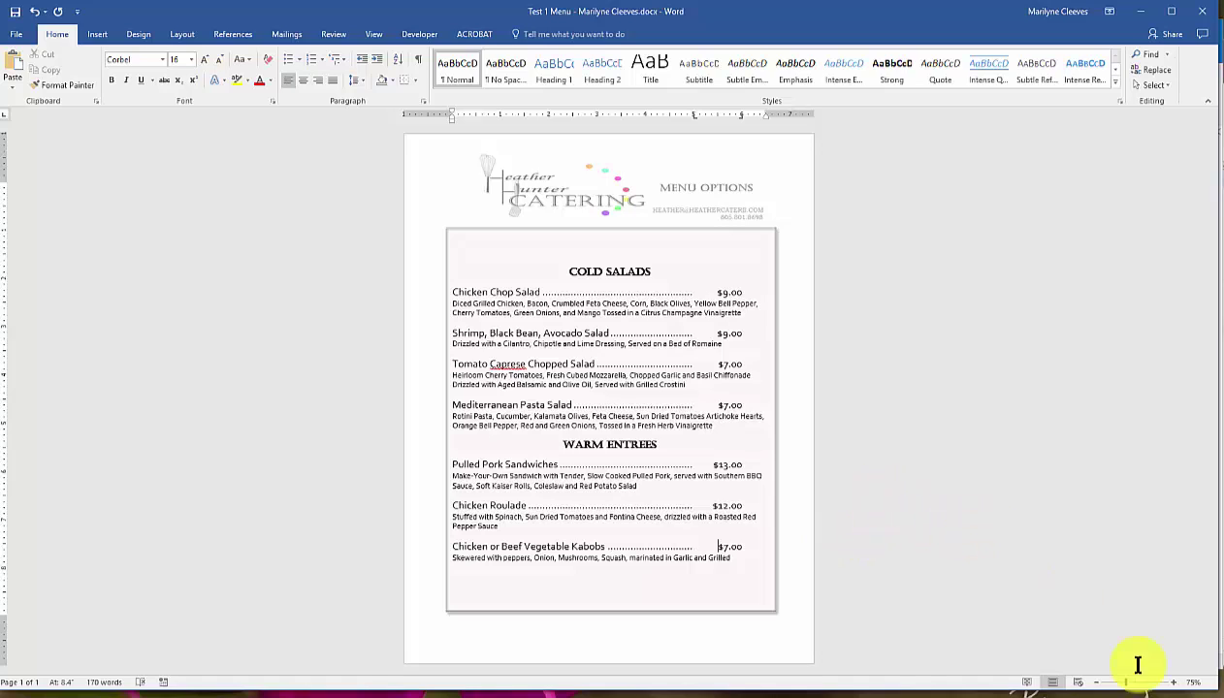
Save the formatted Test 1 Menu document with its dot-leadered, right-aligned prices.
left_click(15, 12)
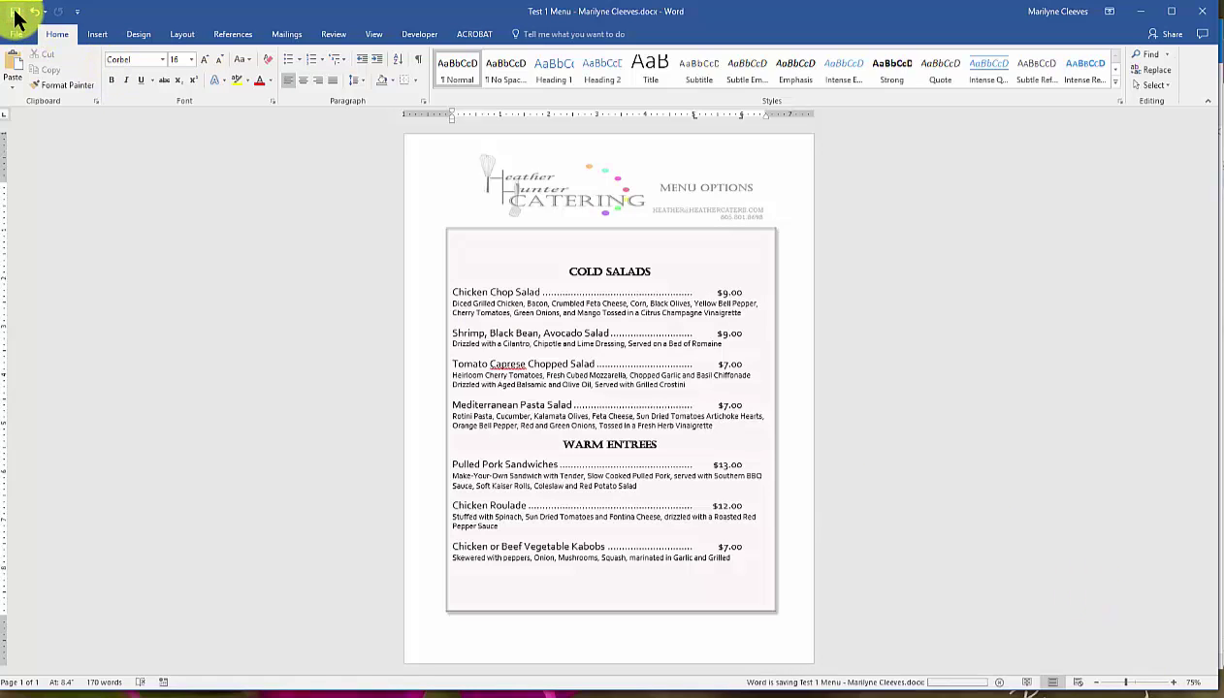